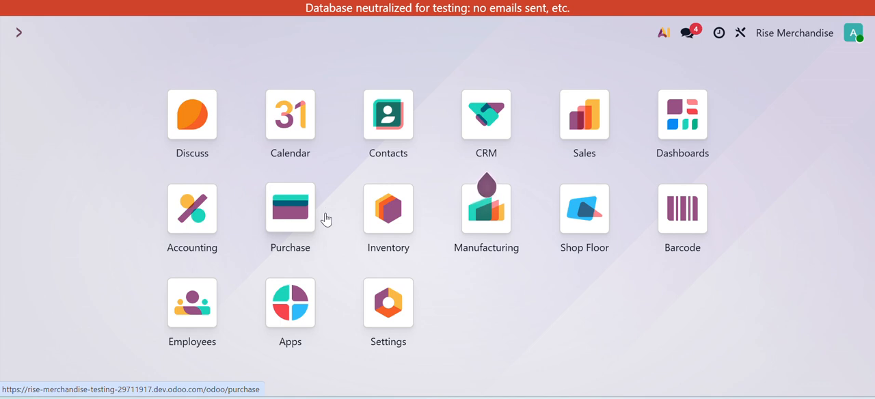
- Open the Customers list in Sales and start a new customer record
left_click(374, 117)
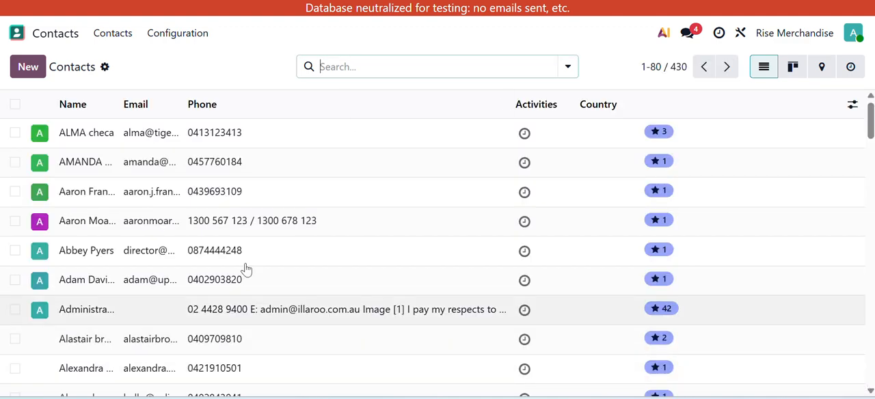
left_click(17, 33)
left_click(578, 119)
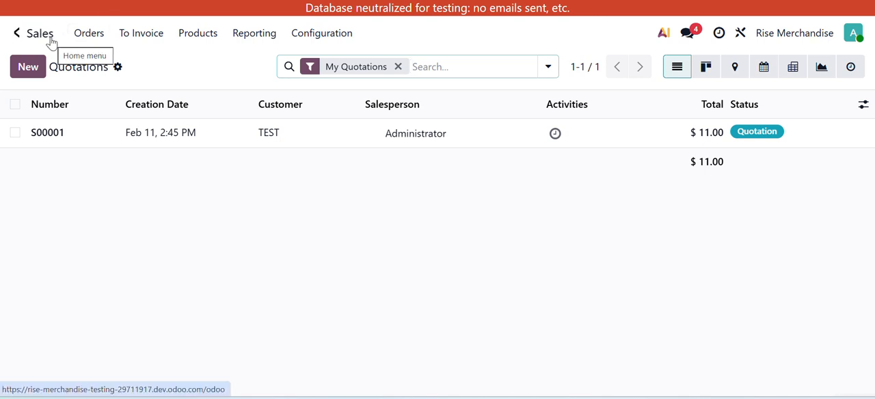
left_click(70, 39)
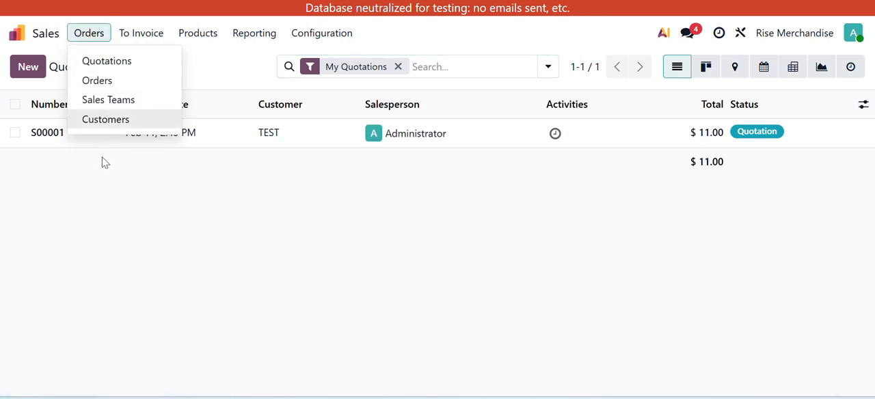
left_click(115, 126)
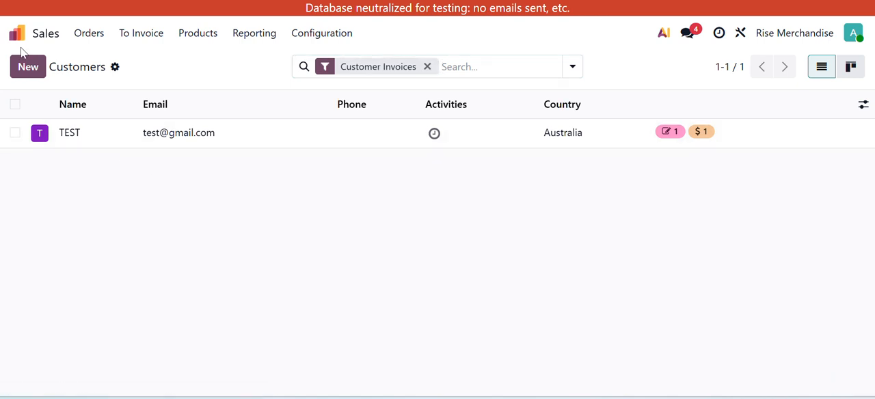
left_click(25, 69)
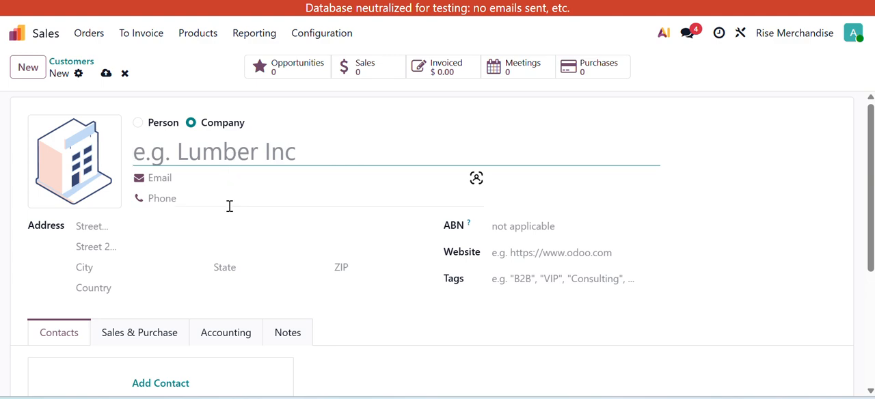
- Look over the blank customer form and compare its Person and Company types, ending on Company
scroll(230, 232, "down", 1)
scroll(230, 286, "up", 1)
scroll(745, 377, "down", 3)
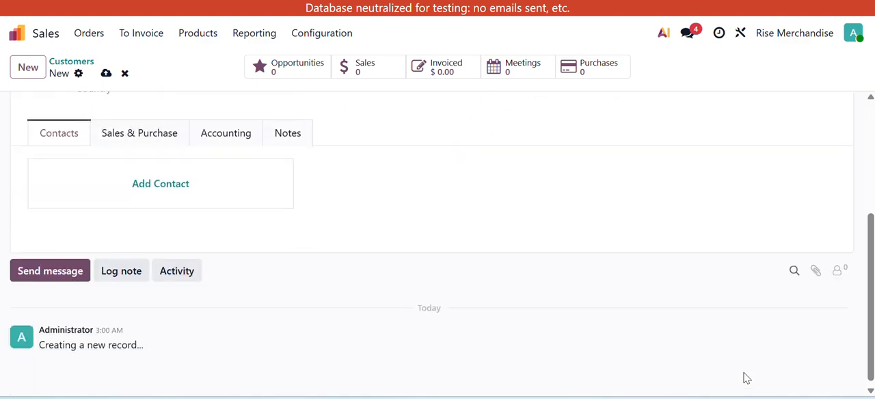
scroll(744, 378, "up", 3)
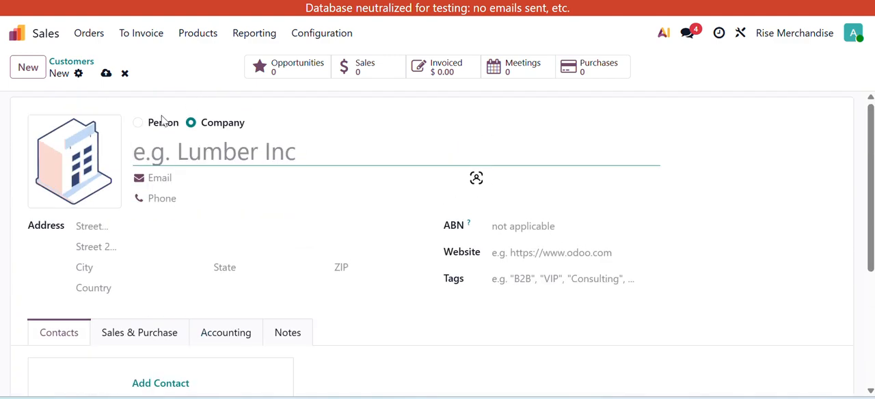
left_click(138, 123)
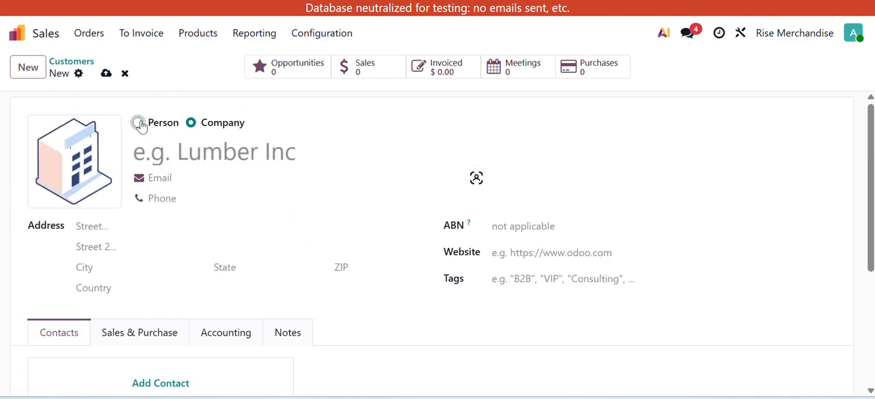
left_click(191, 125)
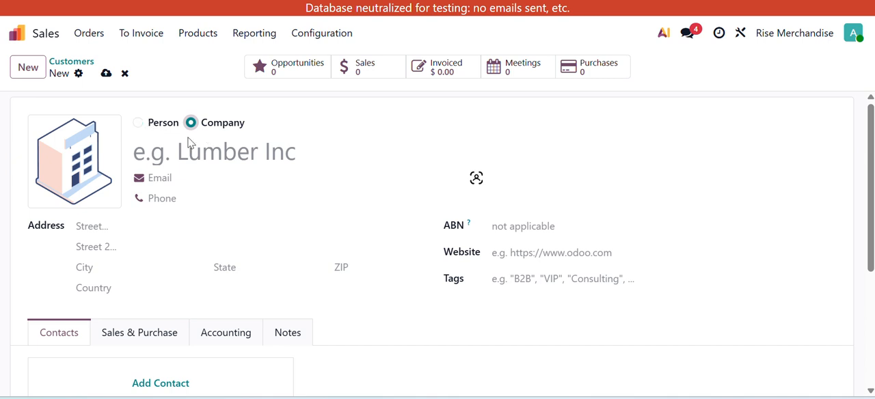
- Name the new company customer "xyz company"
left_click(166, 156)
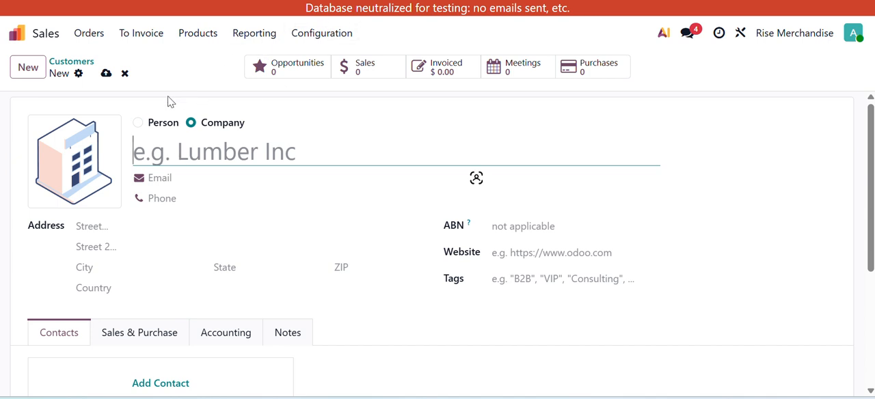
type("Xyz")
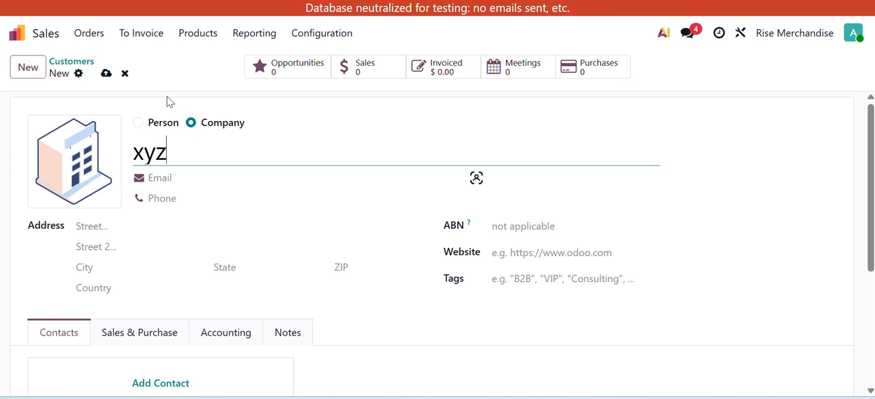
type(" co")
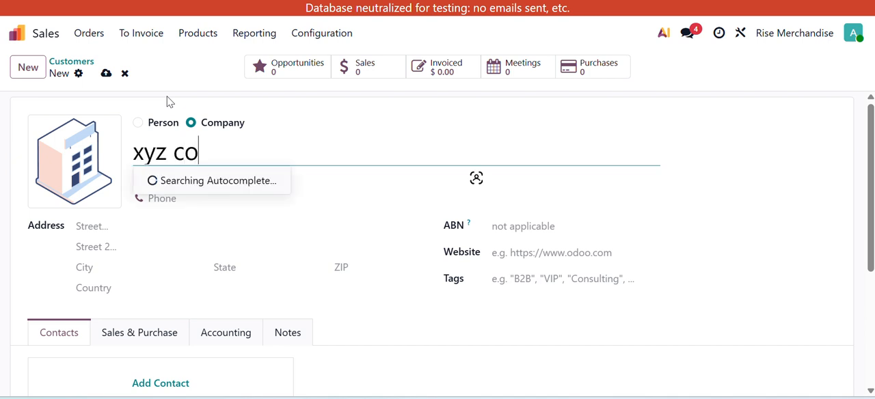
type("mpany")
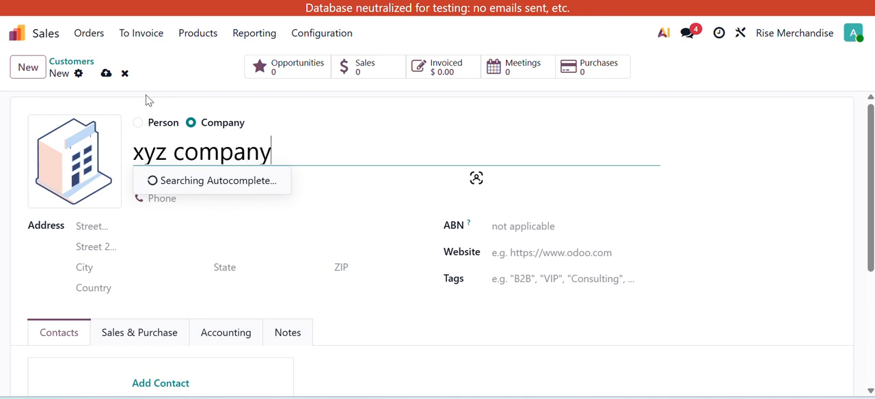
left_click(335, 106)
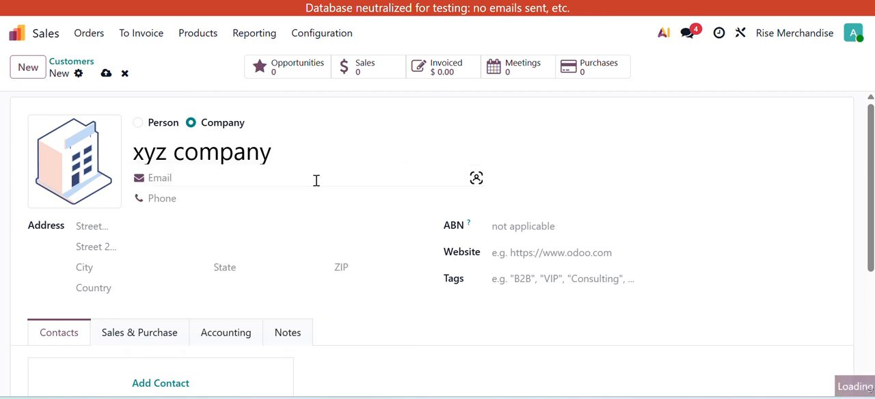
- Fill in the customer's email address and phone number
left_click(262, 176)
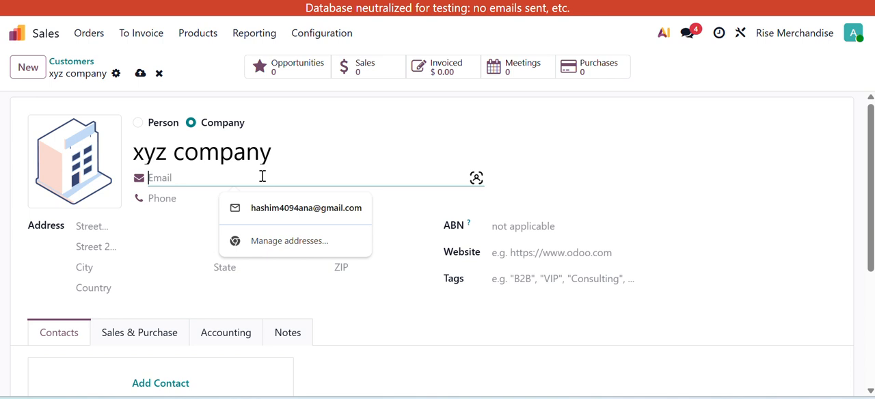
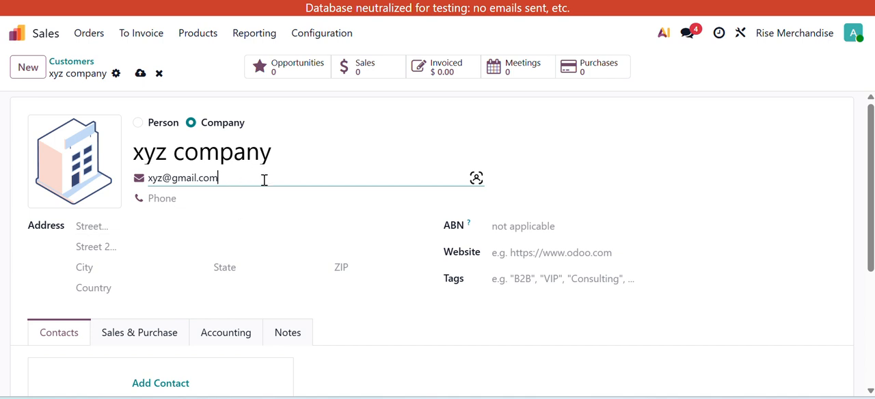
left_click(270, 196)
type("1")
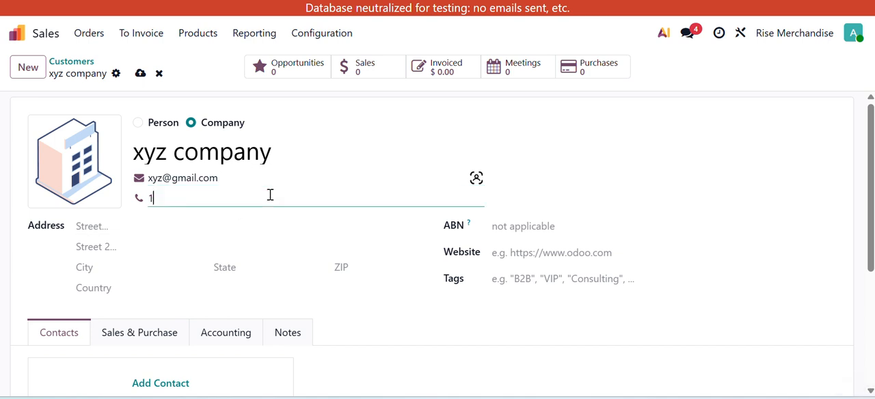
type("234567")
- Set the customer's country to United States and the state to Michigan (US)
left_click(155, 288)
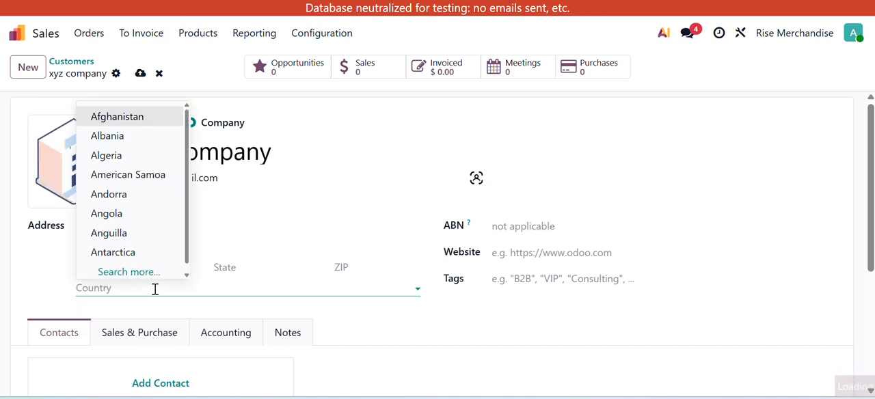
type("u")
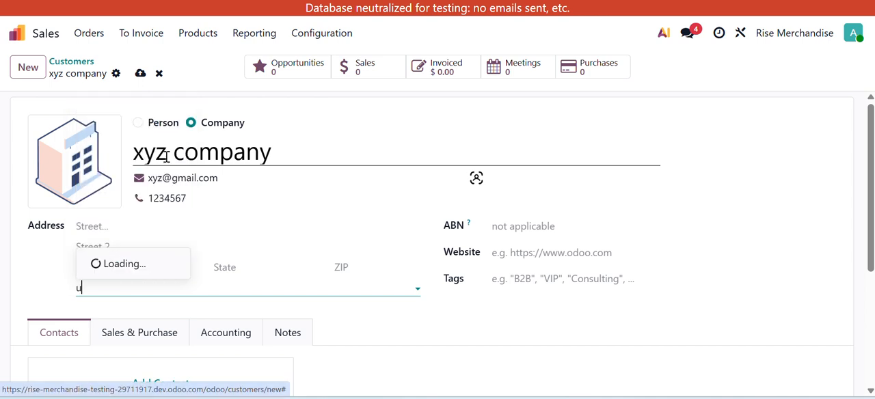
type("nit")
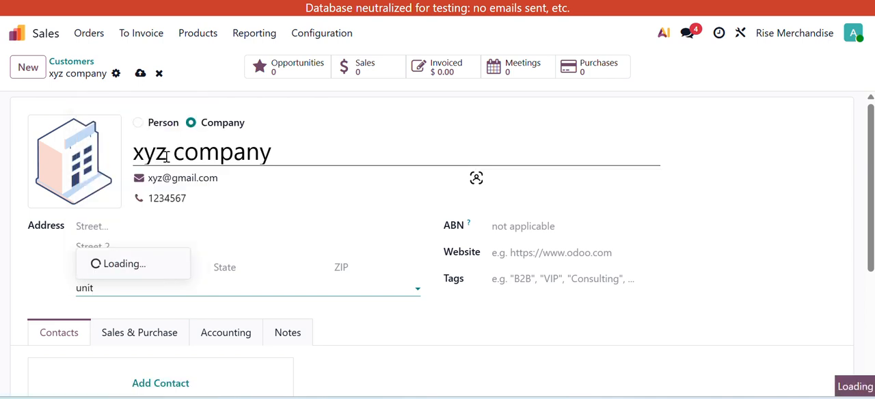
left_click(152, 242)
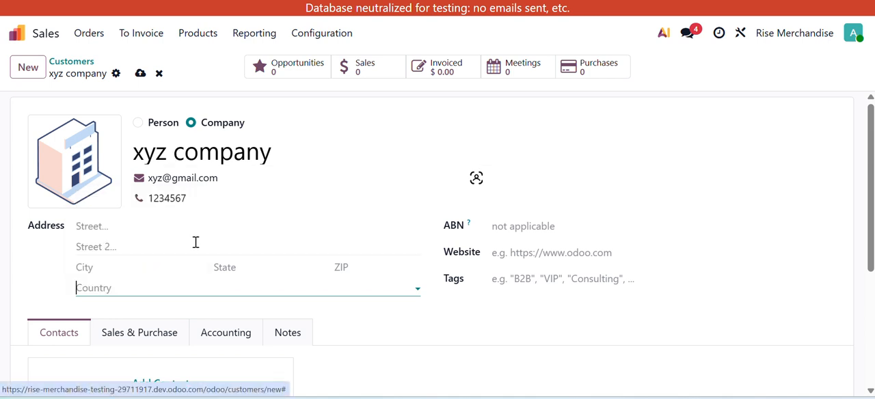
left_click(244, 266)
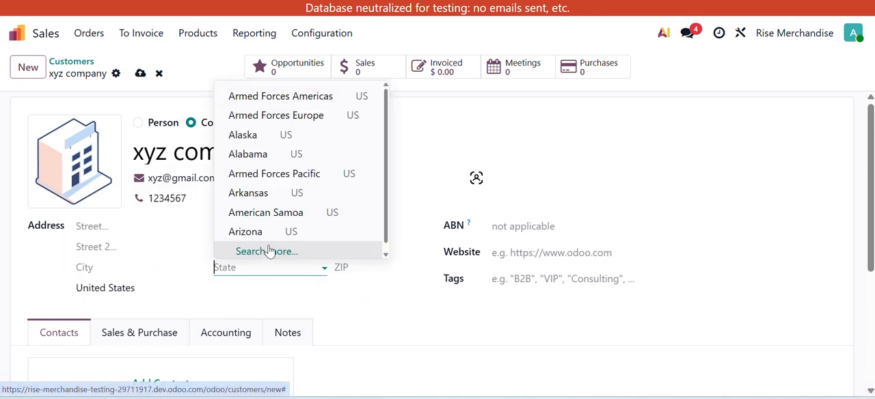
type("chi")
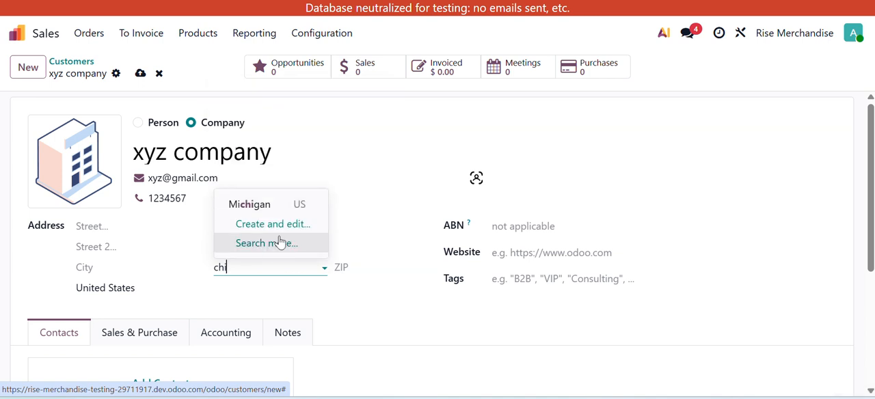
left_click(318, 208)
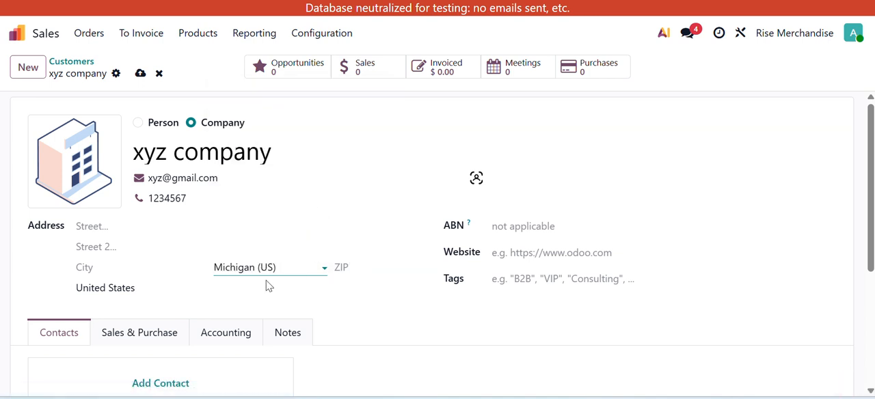
- Enter the customer's street address and save the customer record
left_click(166, 271)
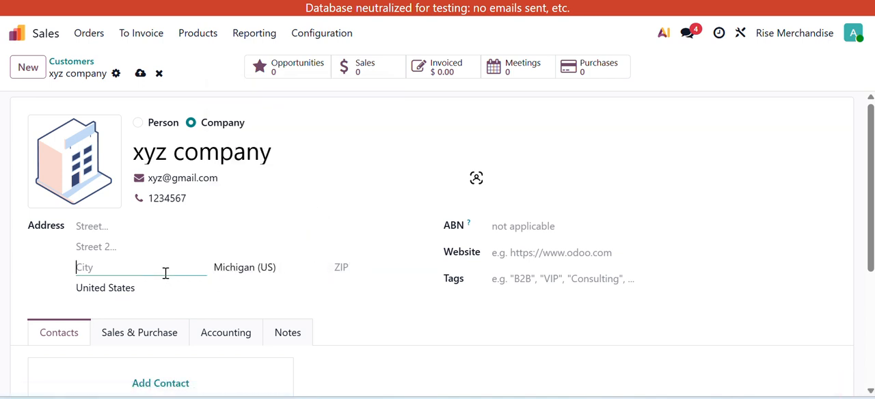
left_click(156, 229)
type("street 11")
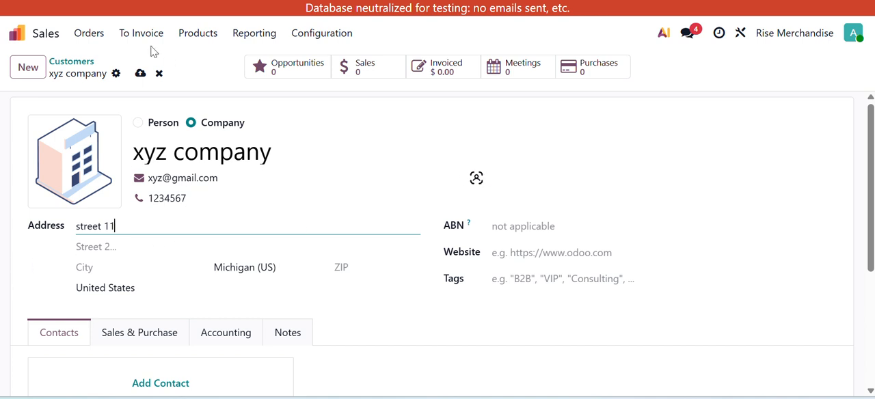
left_click(140, 73)
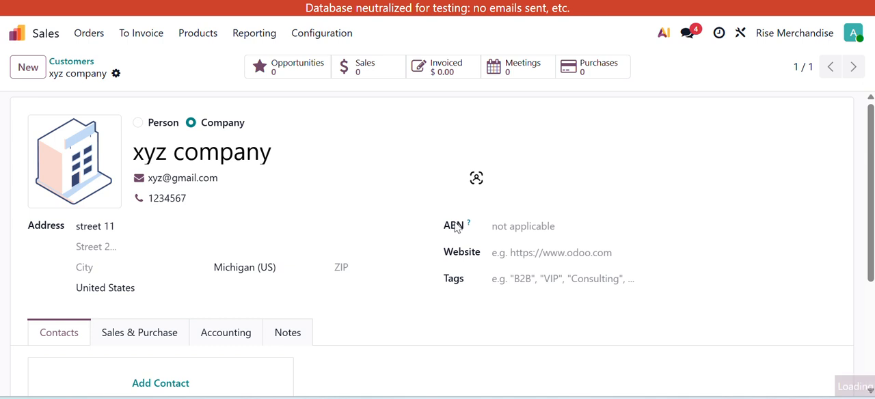
- Create and assign the tag B2B on the customer record, and save it
left_click(529, 253)
left_click(535, 280)
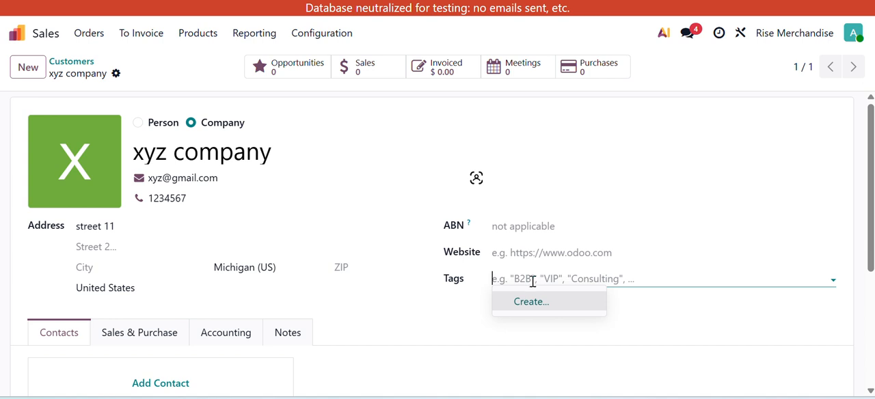
type("B")
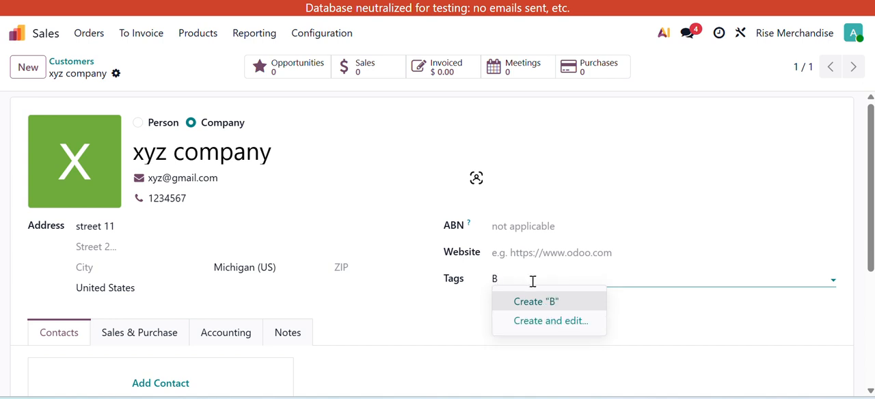
type("2B")
left_click(537, 304)
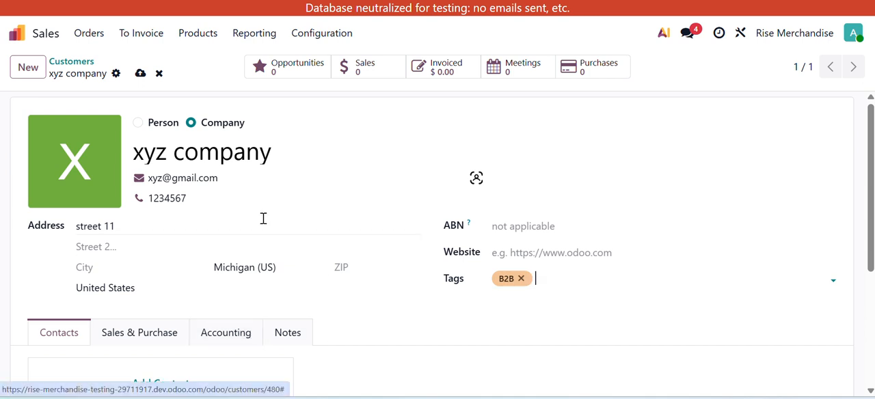
scroll(264, 189, "down", 1)
scroll(249, 202, "down", 1)
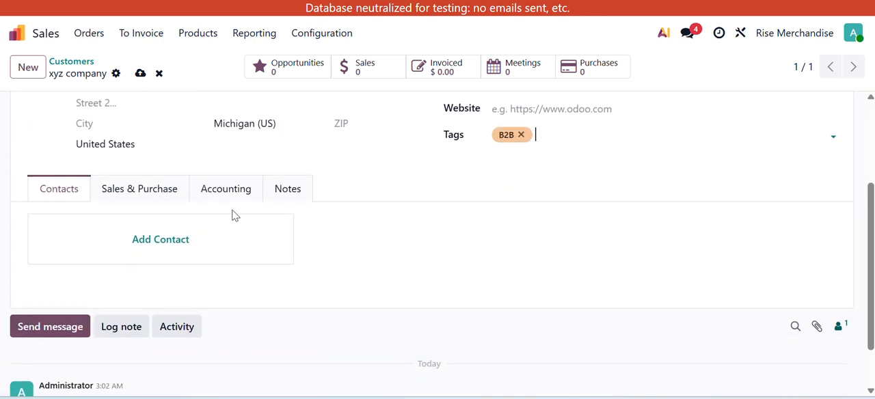
left_click(140, 74)
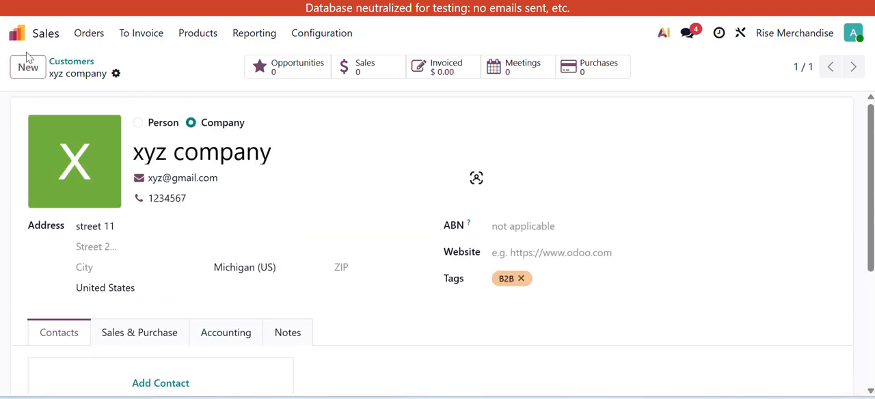
scroll(213, 253, "down", 3)
scroll(212, 255, "up", 3)
scroll(216, 215, "down", 1)
scroll(218, 213, "up", 1)
scroll(70, 325, "down", 1)
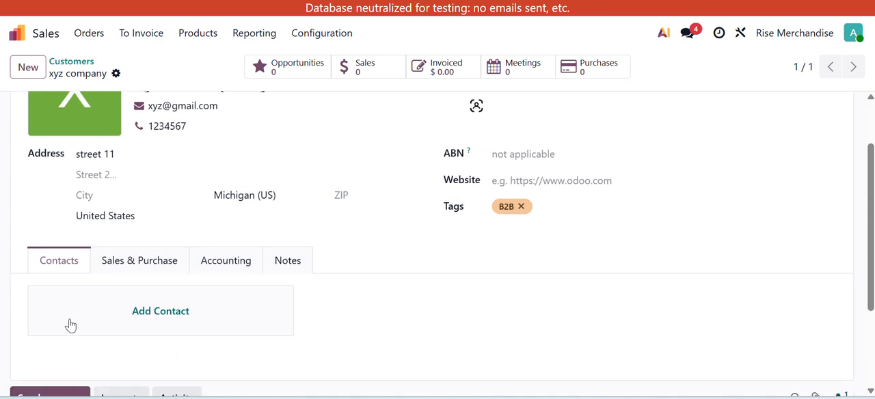
scroll(70, 326, "up", 1)
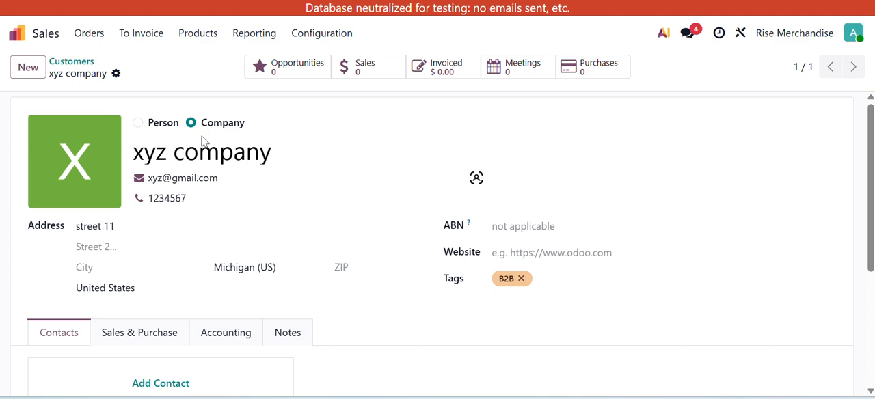
- Start a new related contact for the company and enter the contact's name and email address
scroll(212, 283, "down", 2)
left_click(134, 260)
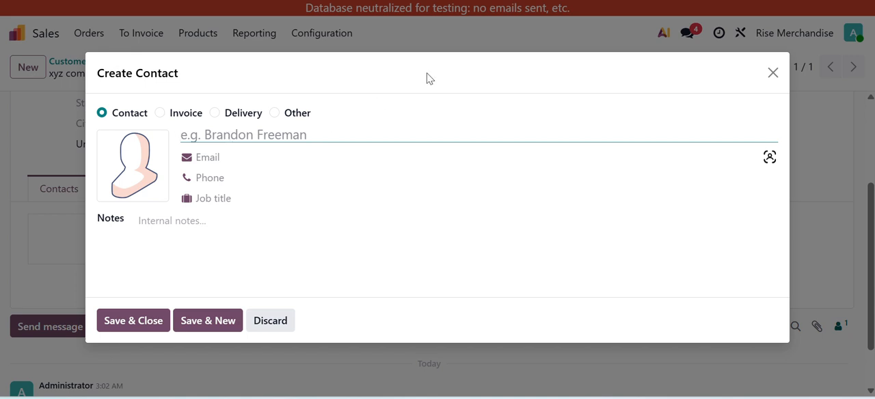
type("Mark")
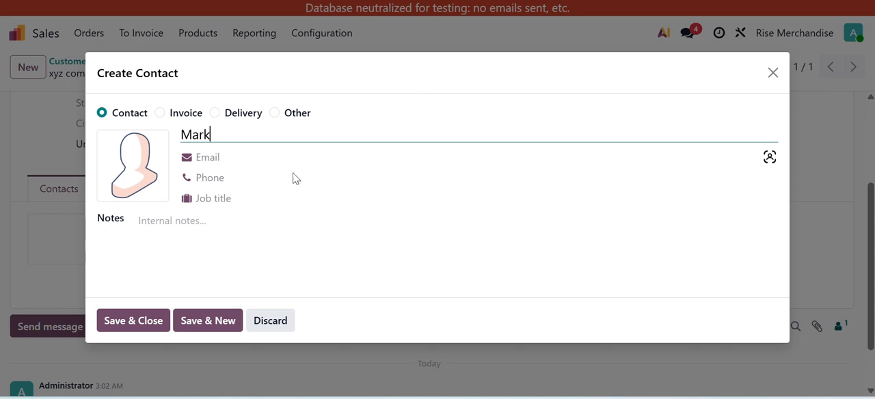
left_click(262, 159)
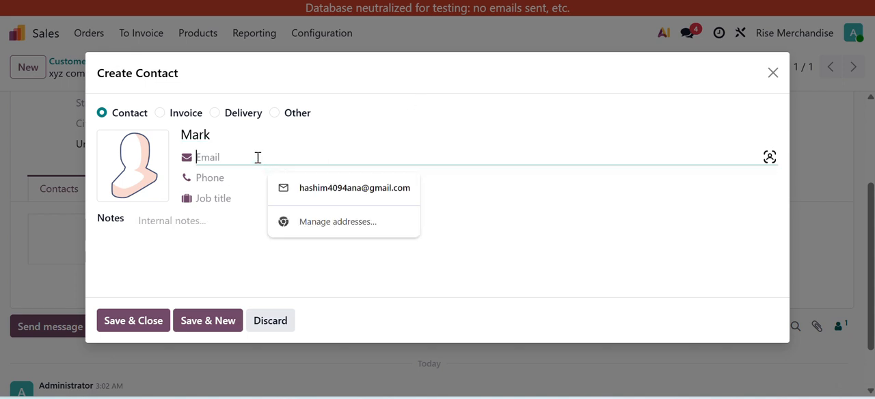
type("Mar")
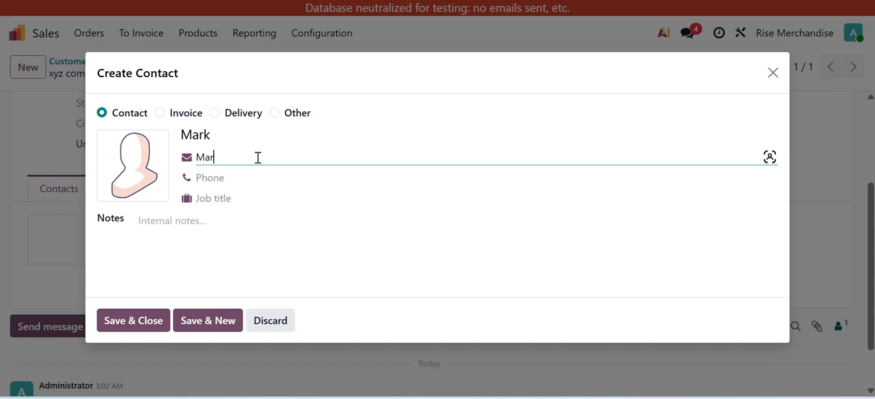
type("a")
key("BackSpace")
key("BackSpace")
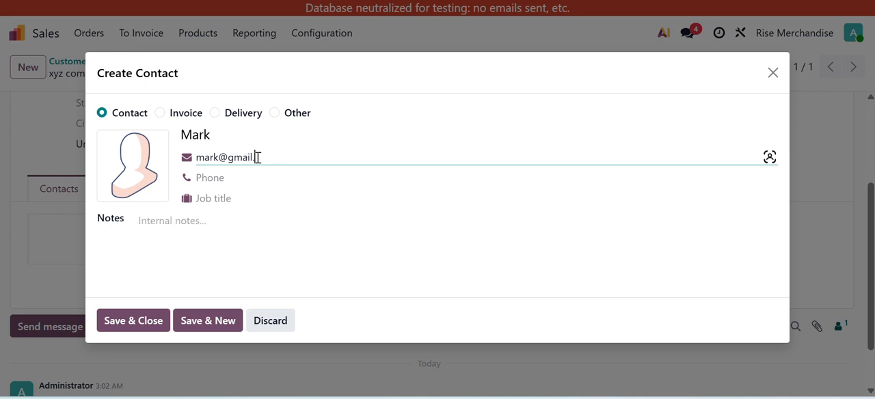
- Enter the contact's phone number, set the job title to Head of Finance, and save the contact
left_click(237, 177)
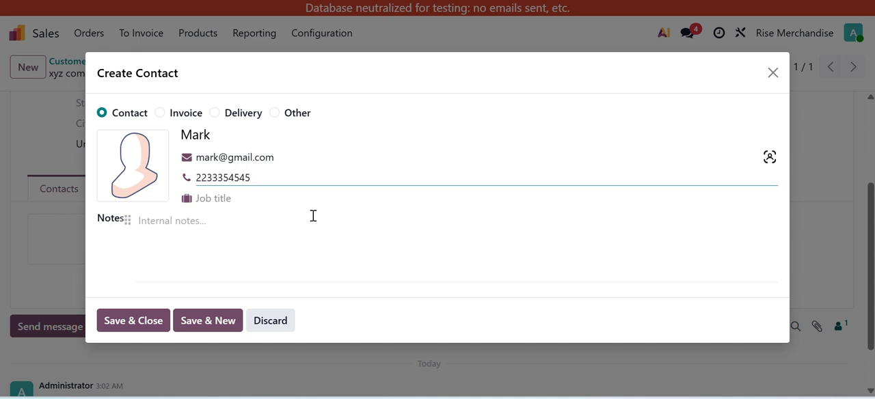
left_click(274, 208)
left_click(273, 196)
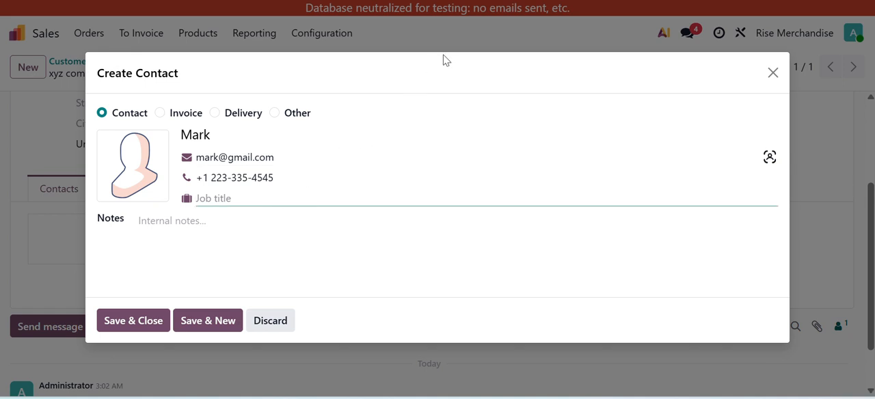
type("Head of Fi")
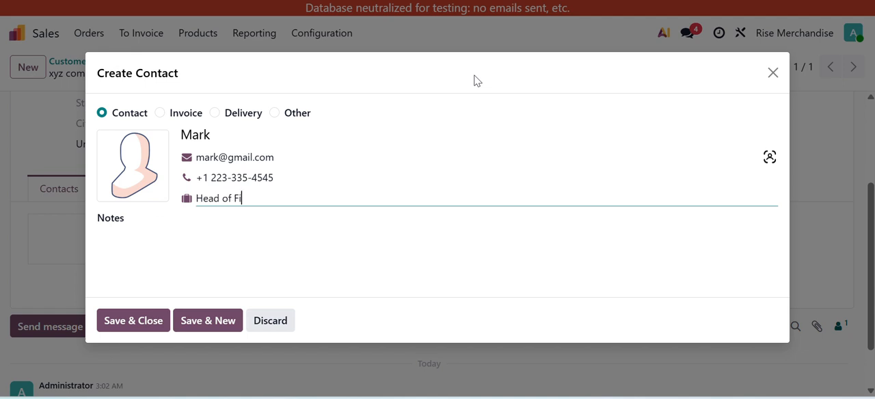
type("nance")
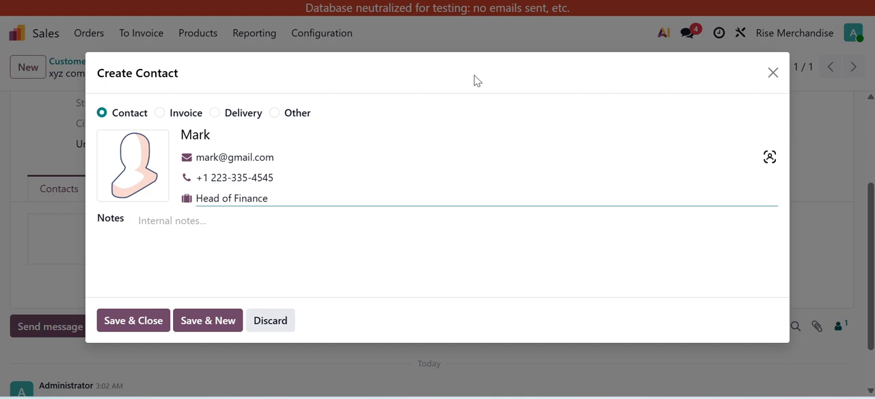
left_click(157, 318)
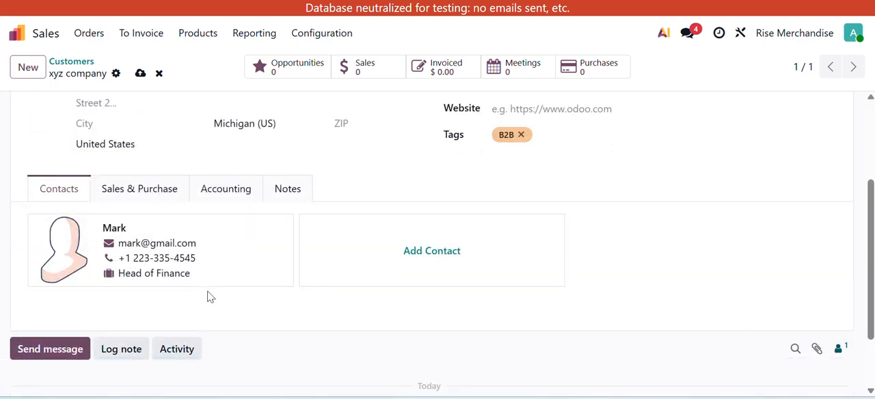
- Start a second related contact for the company and fill in that contact's name and email address
left_click(420, 258)
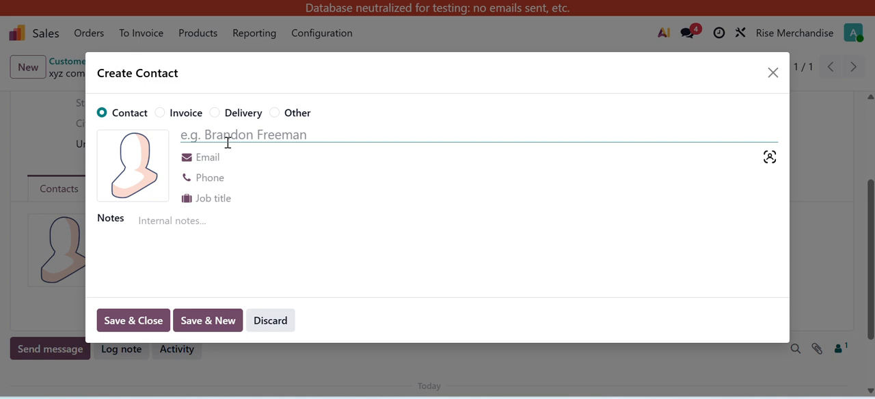
type("j")
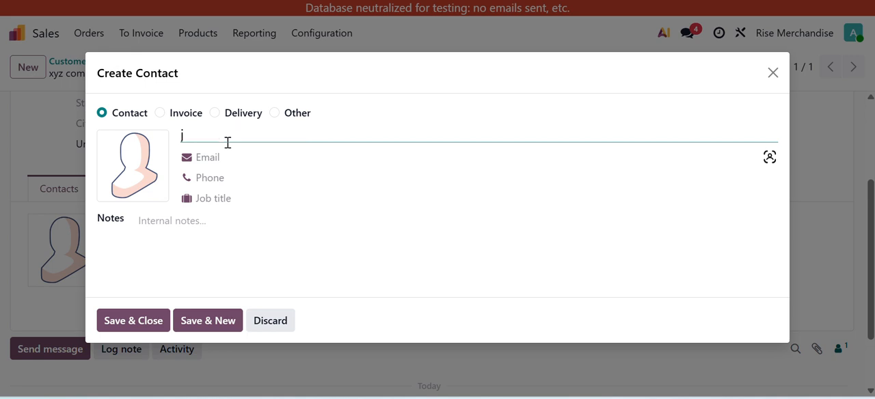
key("BackSpace")
type("y")
left_click(275, 153)
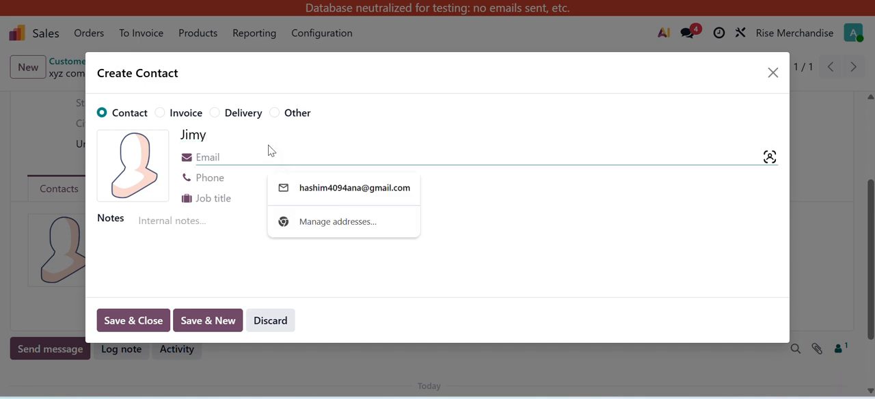
type("mij")
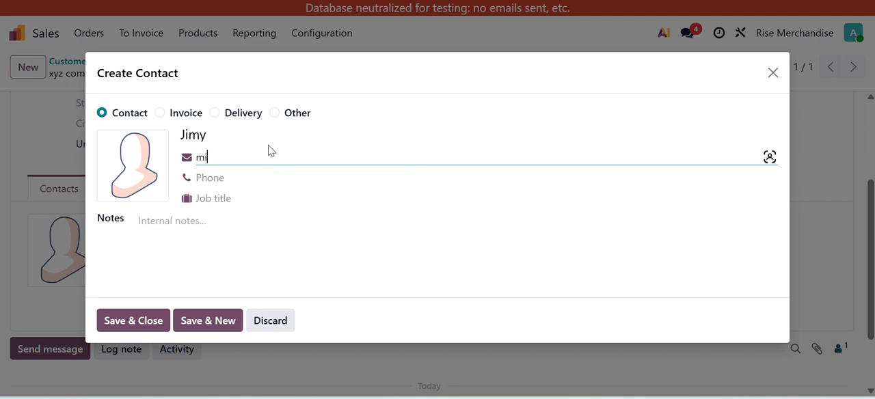
key("BackSpace")
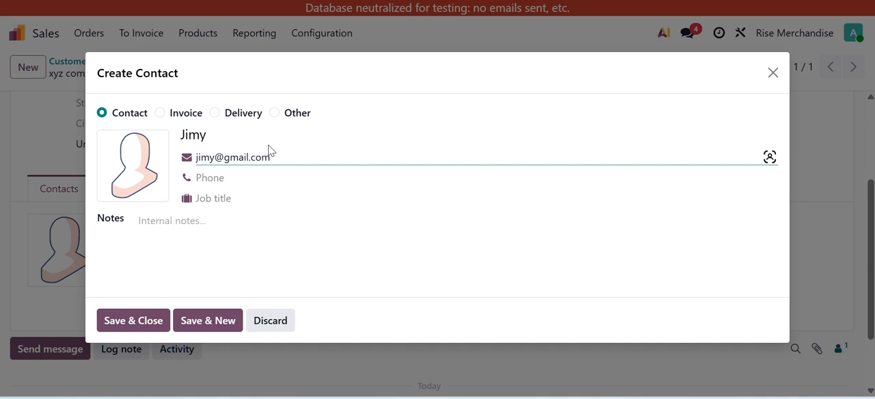
- Enter the second contact's phone number and the job title sales, and save the contact
left_click(222, 169)
type("85641523")
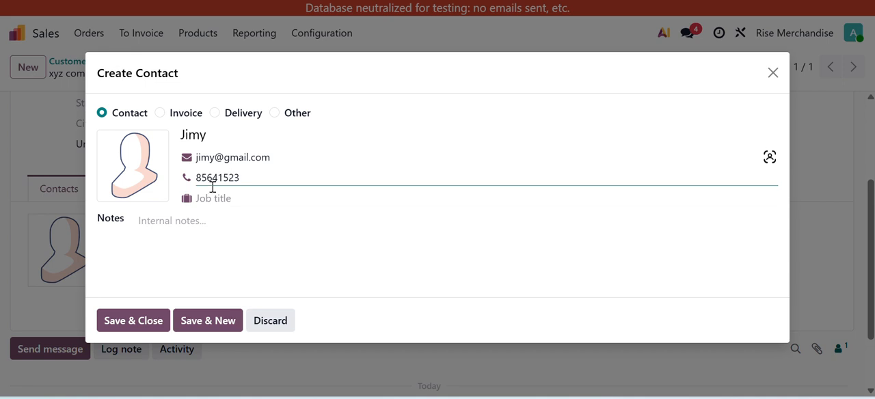
left_click(205, 197)
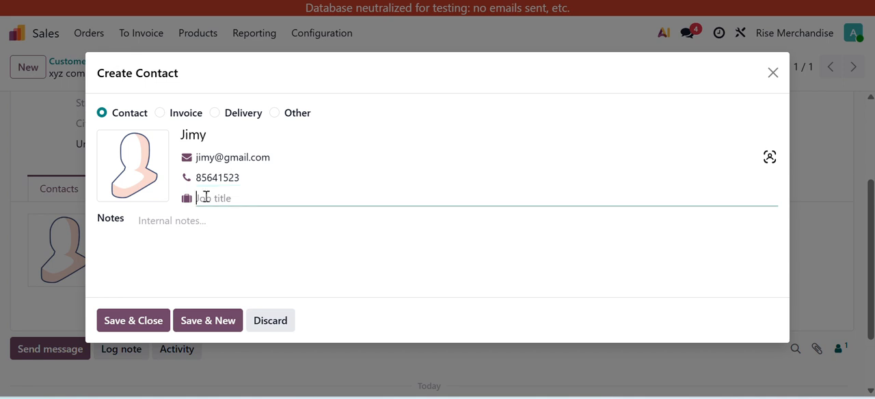
type("sales")
left_click(137, 319)
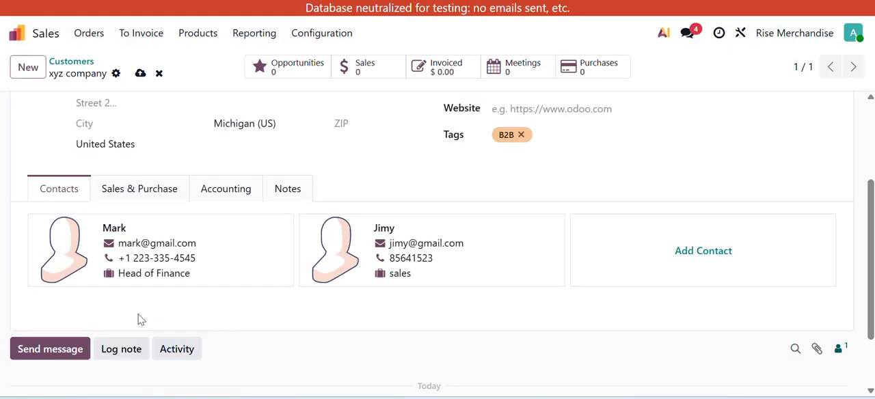
- Show the customer's sales and purchase settings and save the record with its new contacts
scroll(380, 295, "up", 3)
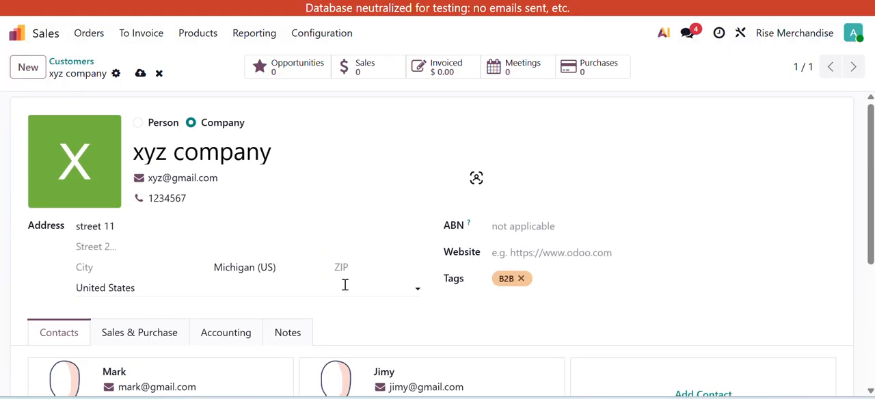
scroll(296, 282, "down", 1)
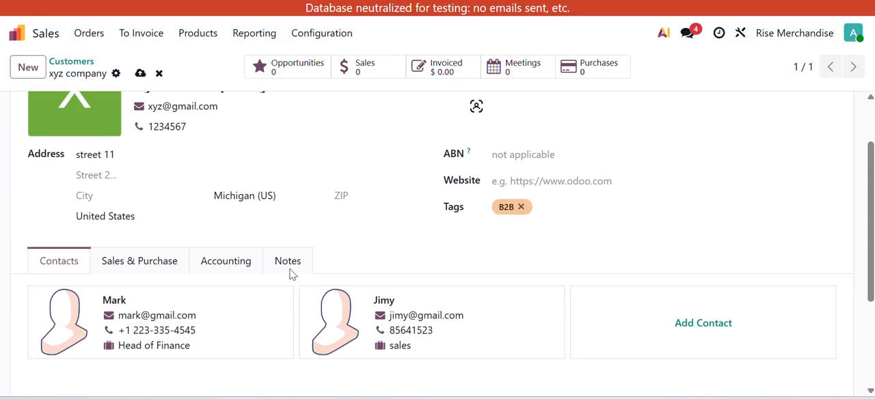
left_click(148, 267)
scroll(156, 317, "down", 1)
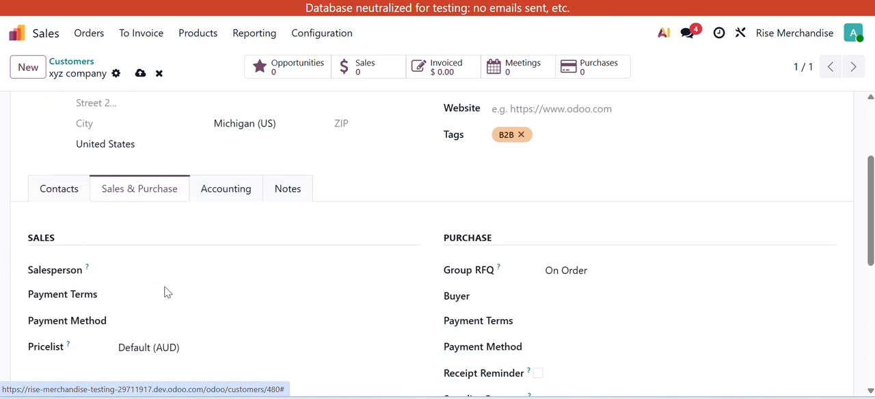
left_click(140, 73)
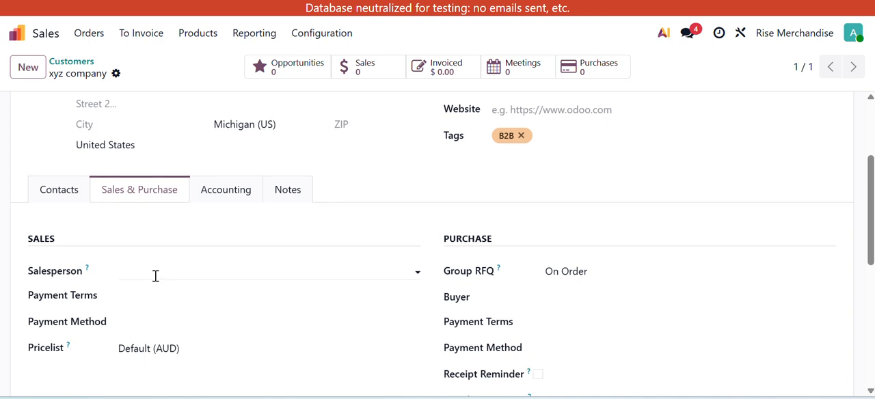
- Assign Administrator as the customer's salesperson and set the sales payment terms to Immediate Payment
scroll(155, 277, "up", 2)
scroll(252, 233, "down", 1)
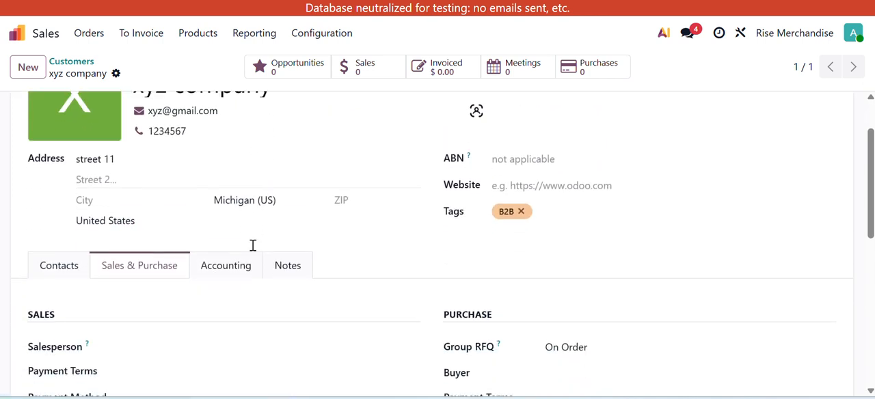
scroll(239, 134, "up", 1)
scroll(166, 221, "down", 5)
scroll(164, 217, "up", 2)
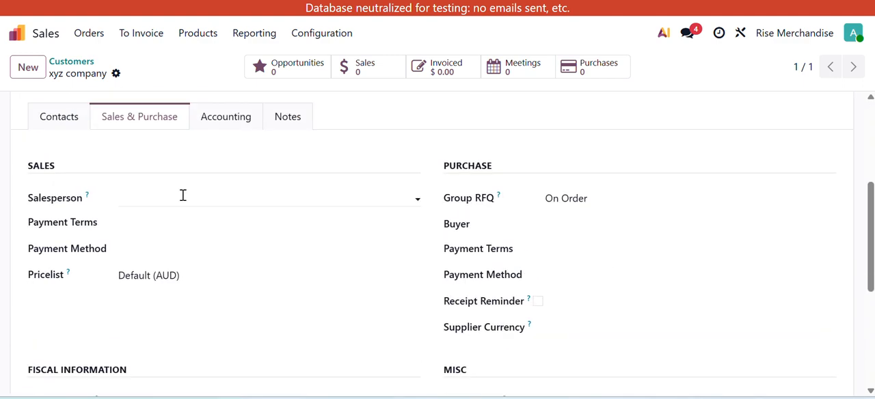
left_click(146, 202)
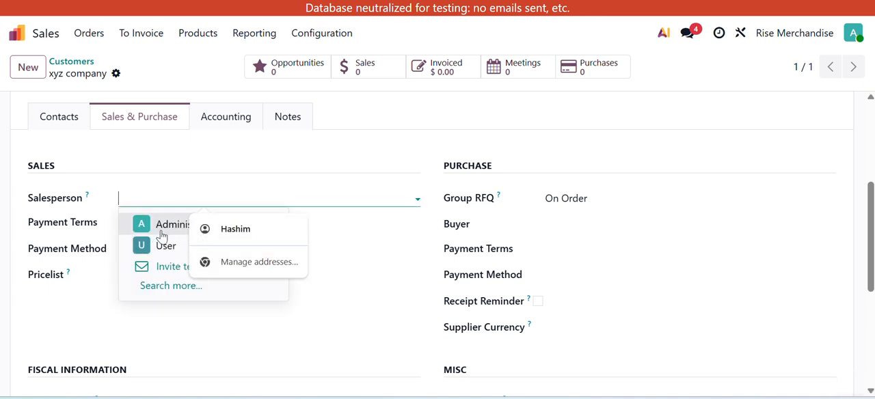
left_click(163, 226)
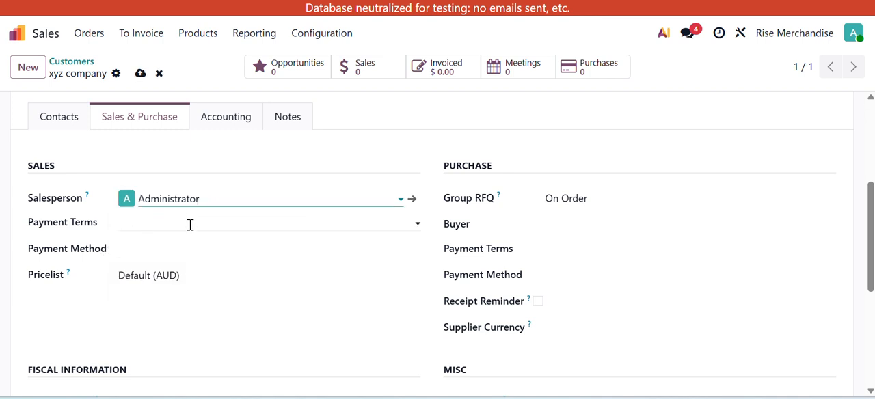
left_click(190, 224)
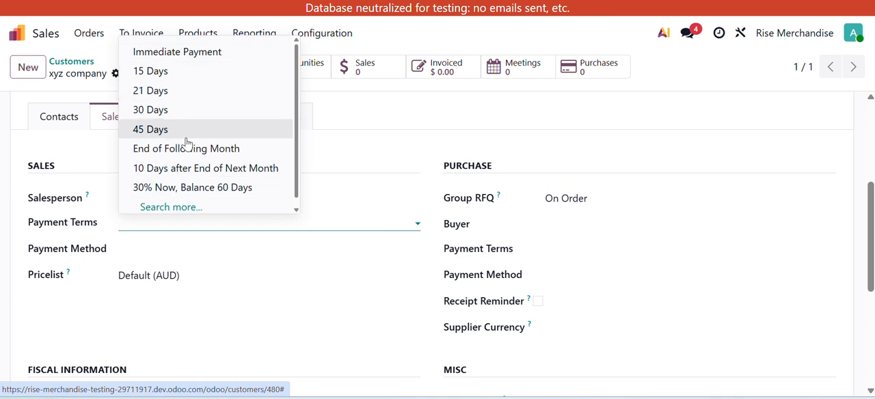
left_click(244, 53)
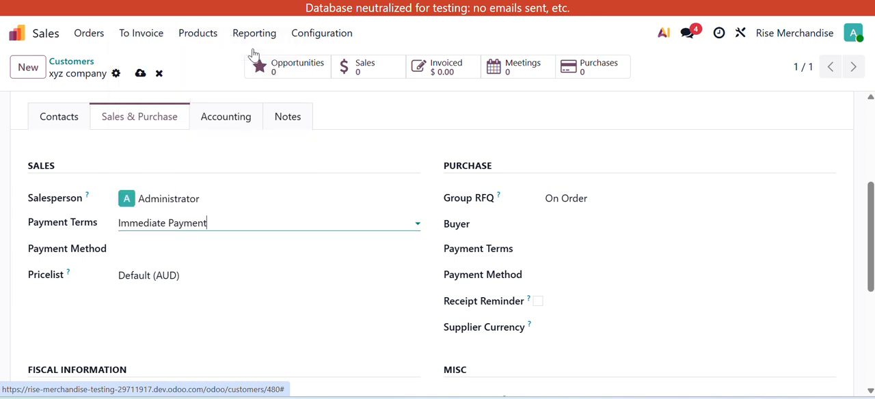
- Review the payment method and pricelist options for the customer's sales without changing them
left_click(159, 251)
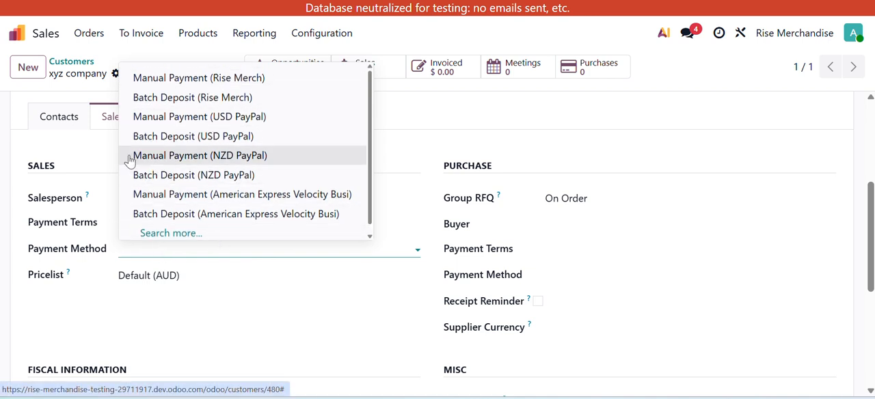
left_click(84, 167)
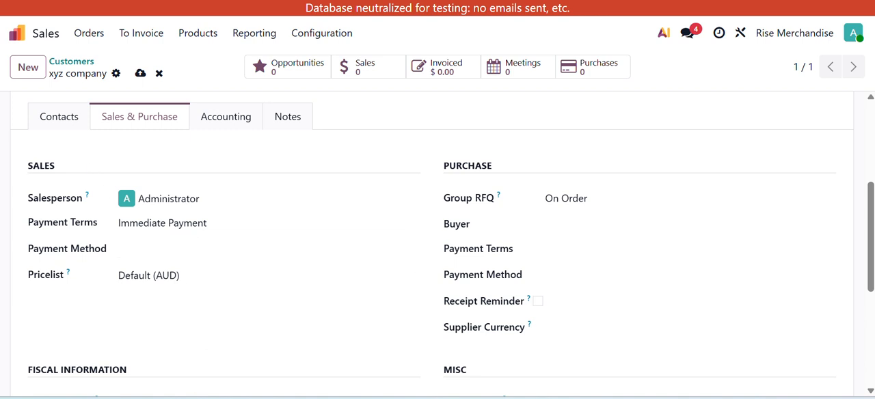
left_click(268, 279)
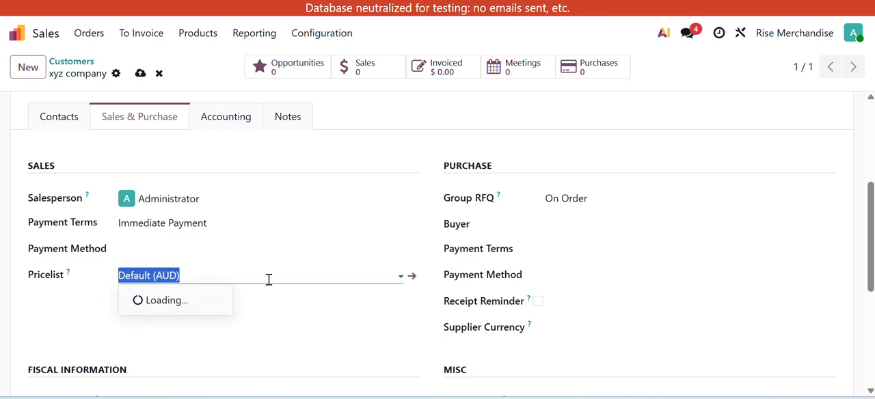
left_click(258, 319)
scroll(258, 320, "down", 1)
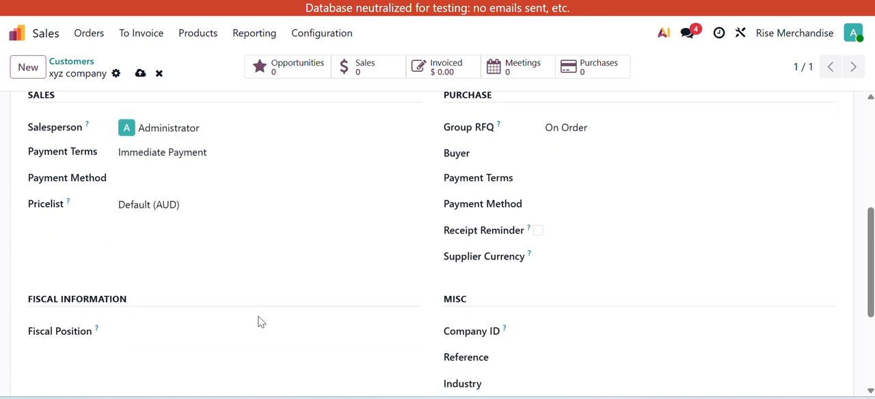
scroll(270, 302, "up", 1)
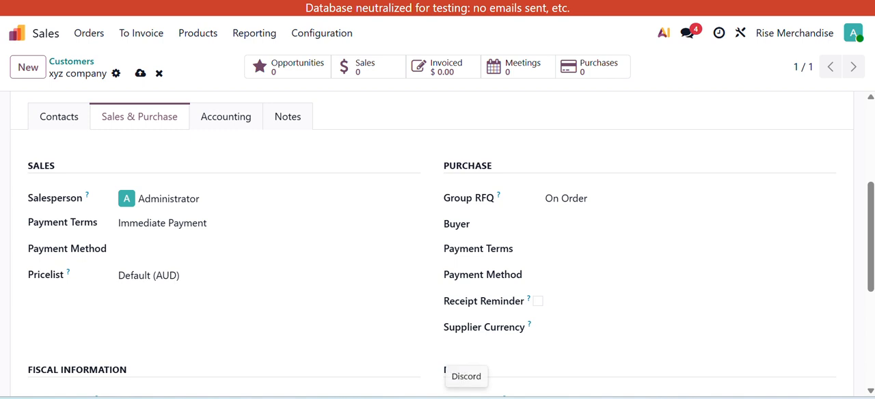
- Examine the customer's accounting settings, including the bank accounts field
left_click(229, 121)
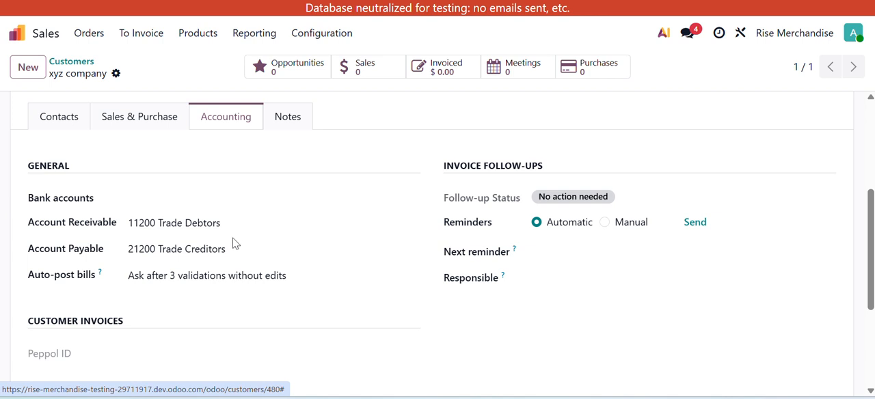
left_click(163, 197)
left_click(223, 172)
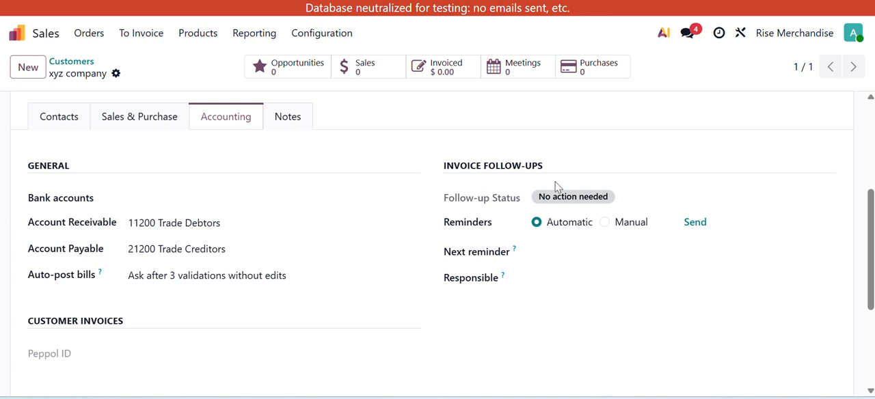
- Review the responsible-person and next-reminder options in the customer's invoice follow-ups without changing them
left_click(613, 263)
left_click(611, 295)
left_click(612, 273)
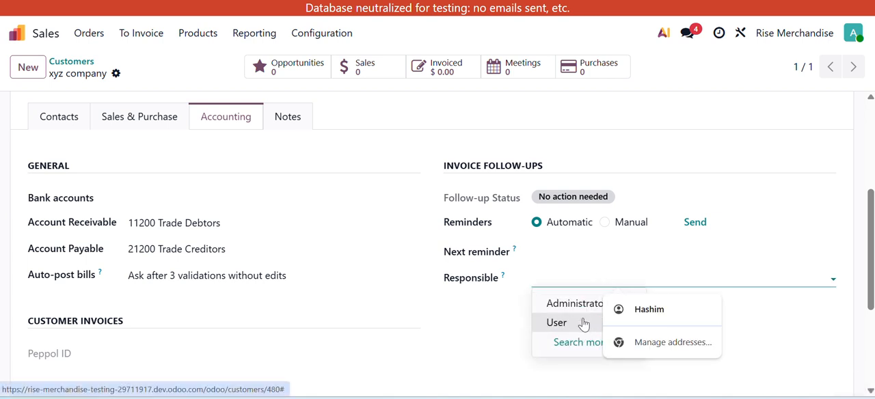
left_click(581, 255)
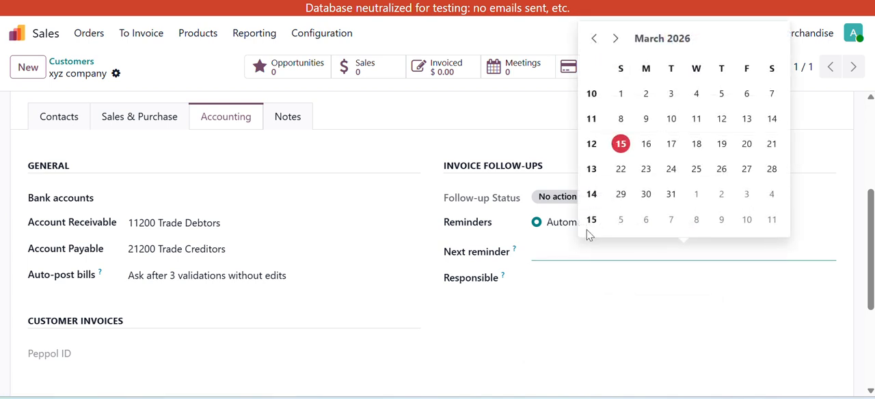
left_click(400, 121)
- Examine the customer's internal notes area and main contact details without entering a note
left_click(287, 117)
scroll(324, 236, "up", 2)
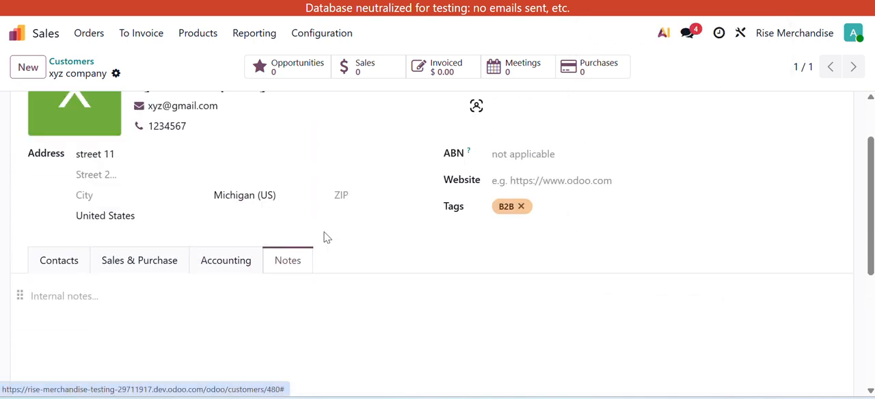
scroll(302, 294, "up", 1)
scroll(303, 294, "down", 1)
scroll(287, 295, "down", 1)
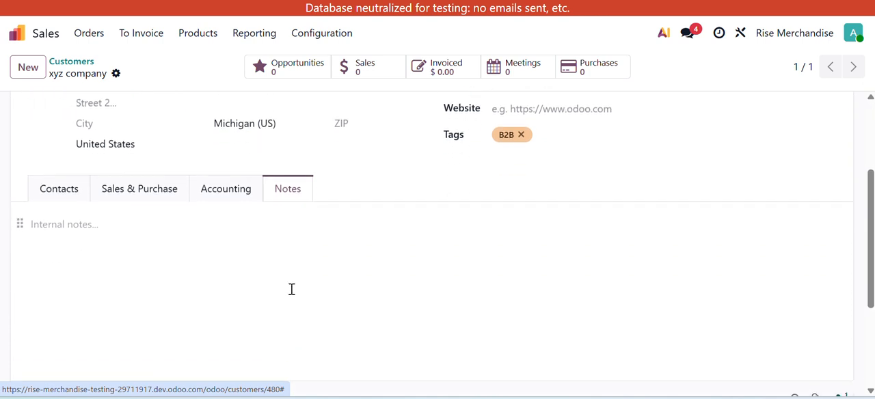
scroll(291, 289, "up", 2)
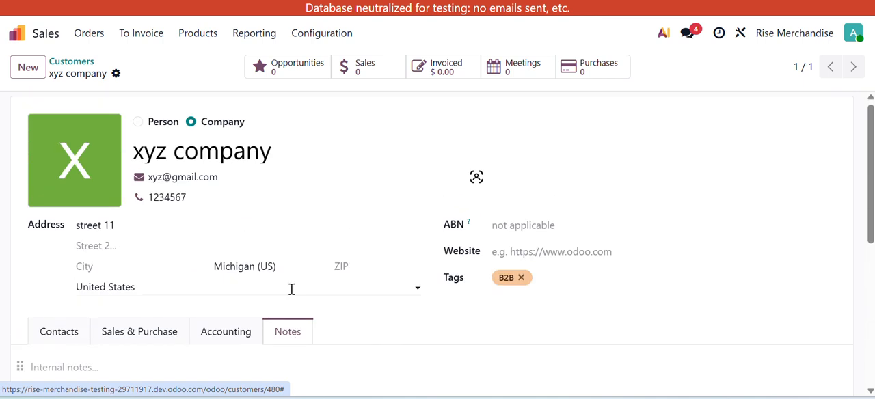
scroll(273, 287, "down", 2)
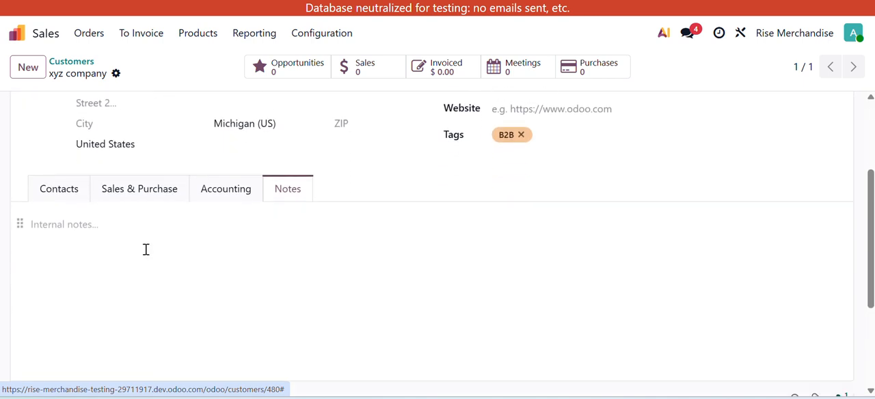
left_click(134, 226)
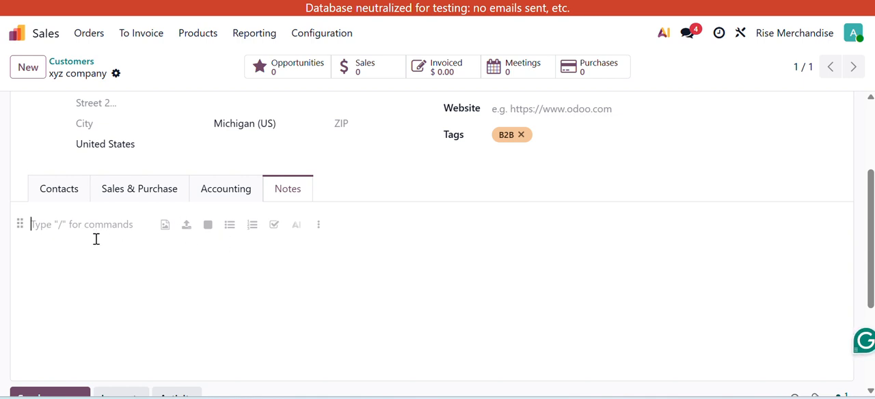
scroll(259, 284, "up", 3)
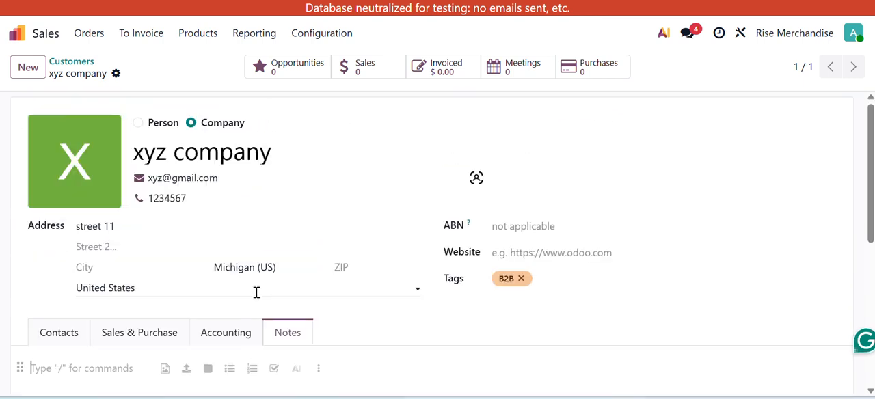
left_click(154, 72)
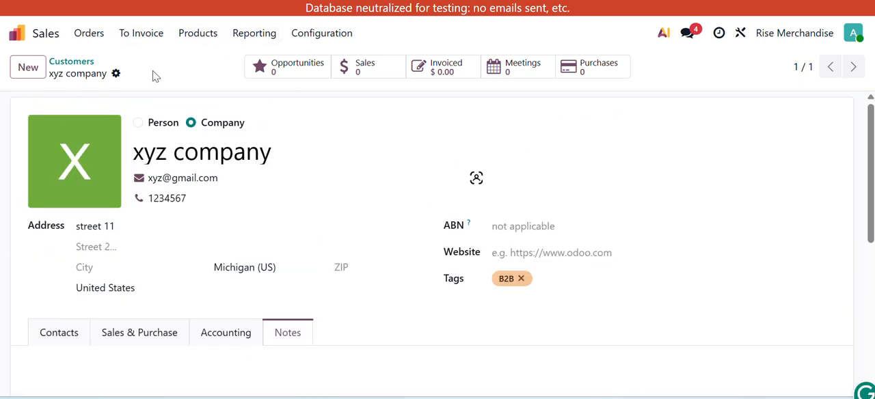
- Show the customer's related contacts, return to the customer list and widen its Name column
left_click(54, 333)
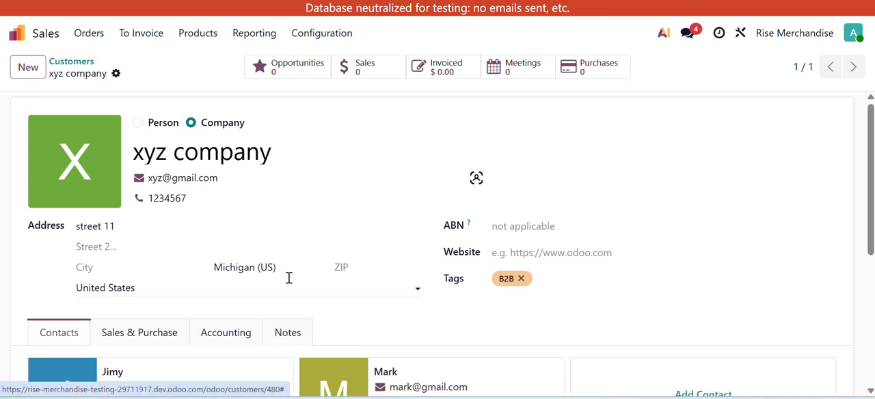
left_click(81, 65)
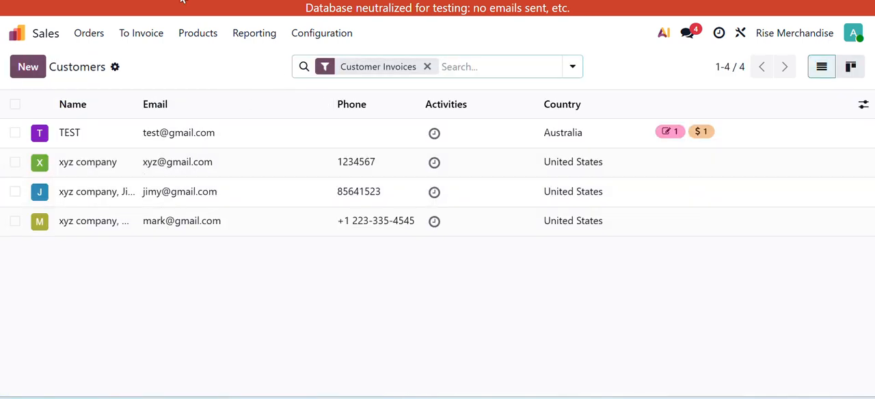
left_click_drag(136, 99, 175, 131)
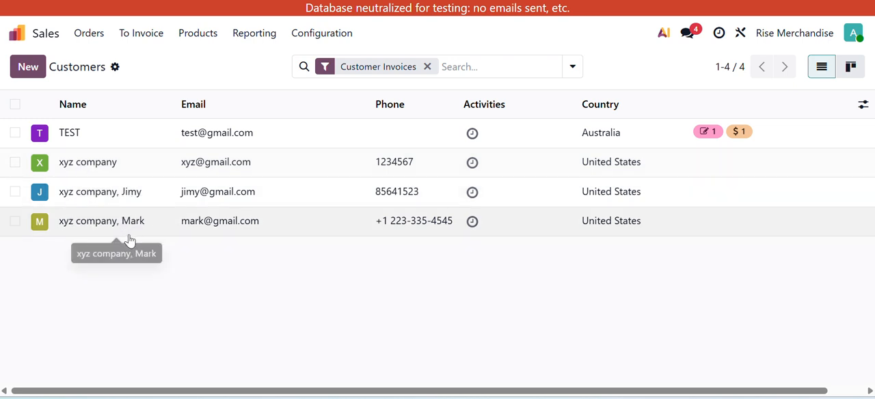
- Filter the customer list by Companies to view company records, and remove that filter
left_click(577, 71)
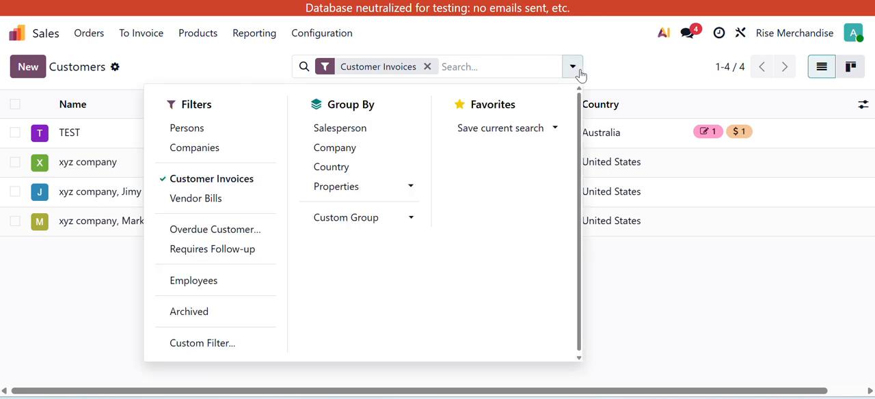
left_click(200, 152)
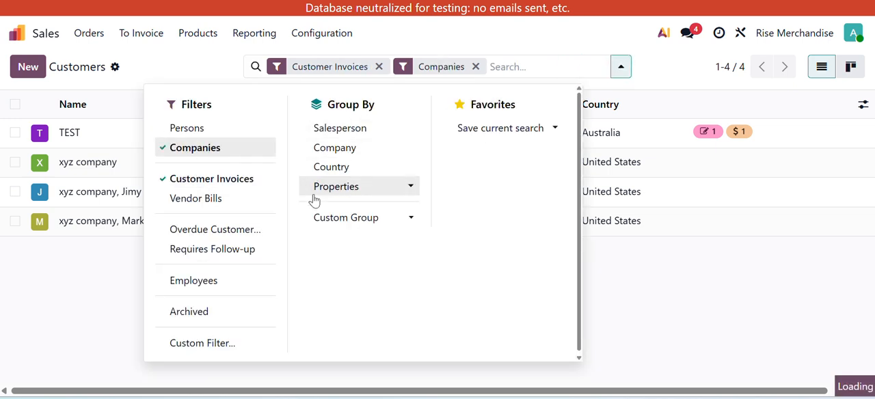
left_click(76, 172)
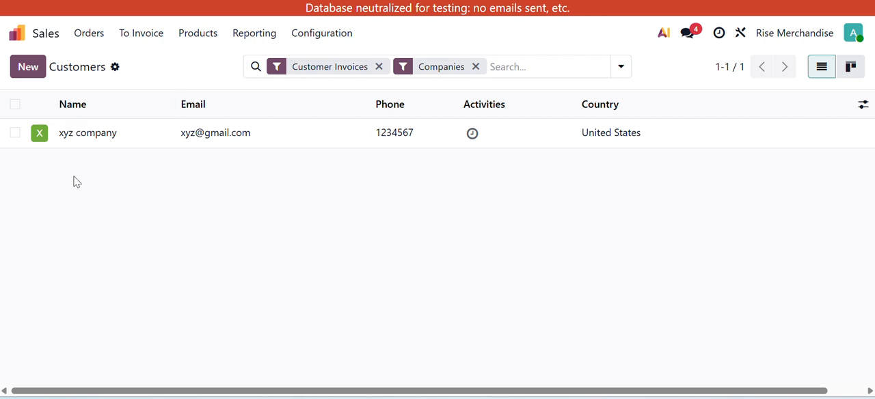
left_click(476, 67)
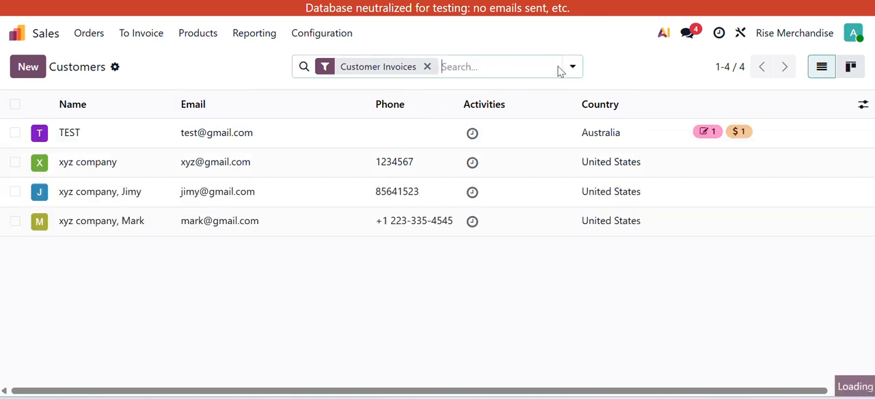
- Filter the customer list by Persons to view individual records, and remove that filter
left_click(570, 67)
left_click(191, 130)
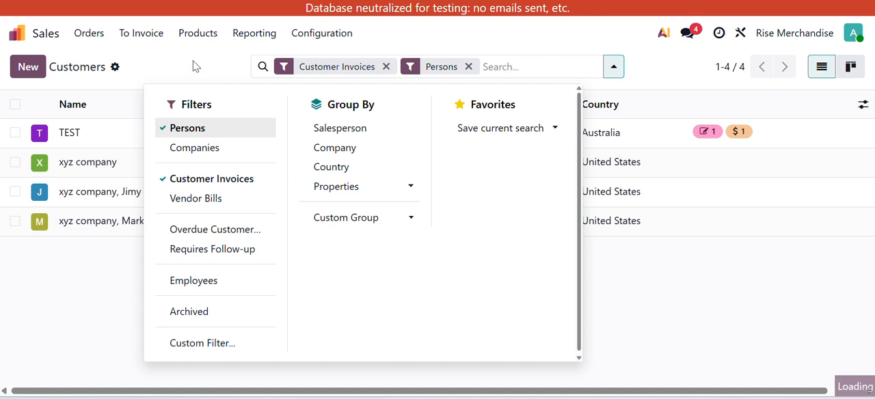
left_click(191, 70)
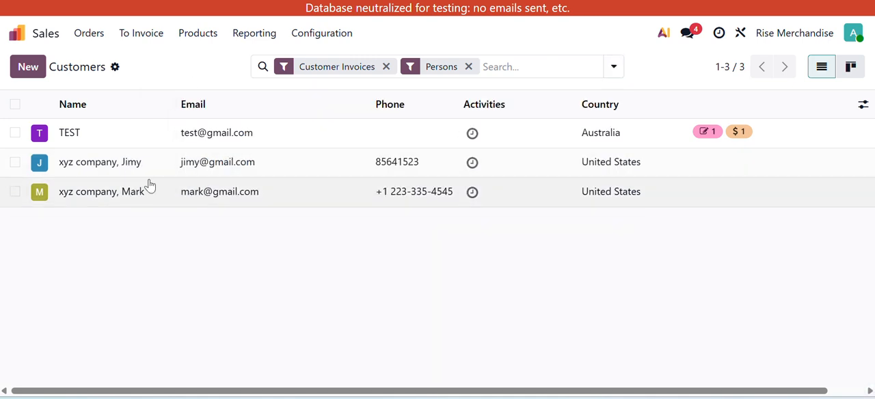
left_click(469, 66)
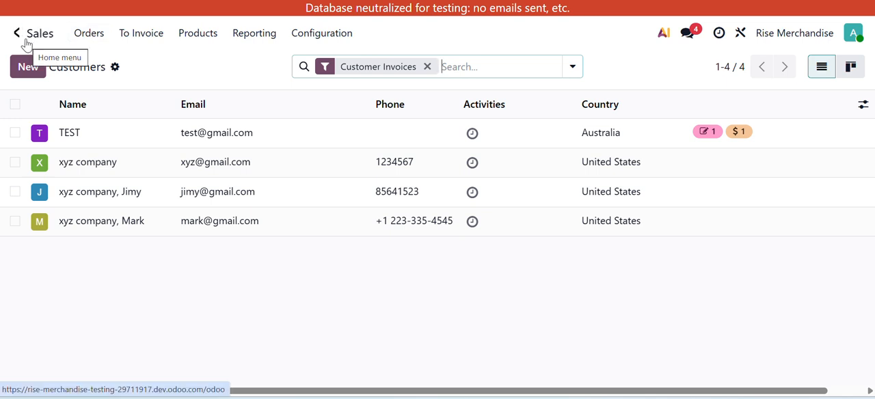
- Switch to the Purchase app and open its vendor list
left_click(26, 43)
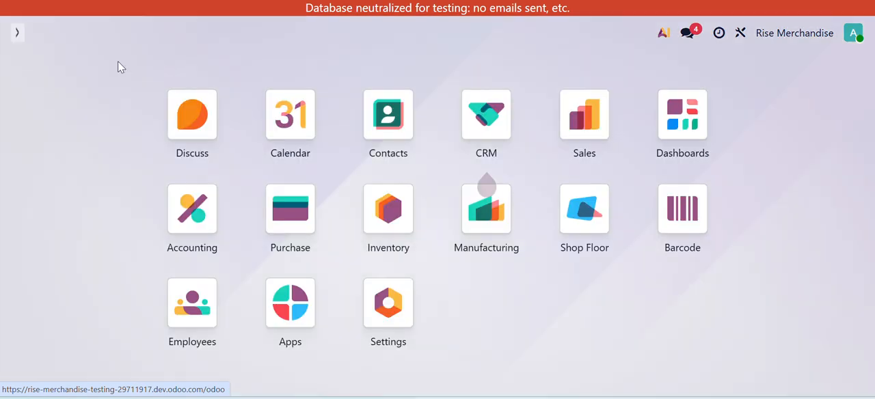
type("pur")
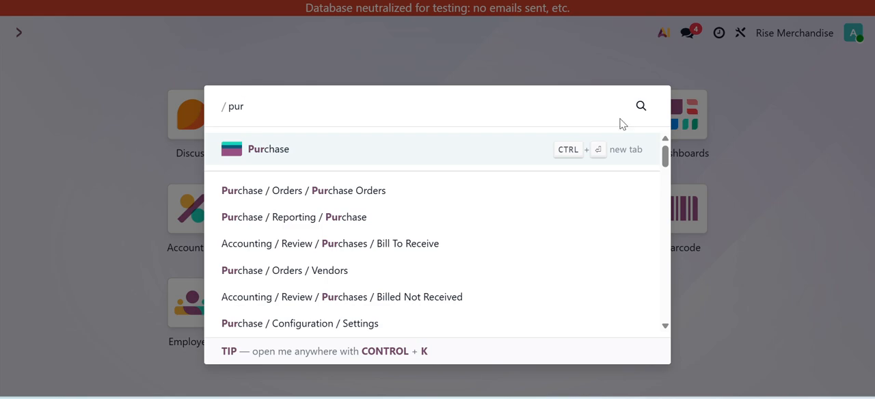
left_click(282, 155)
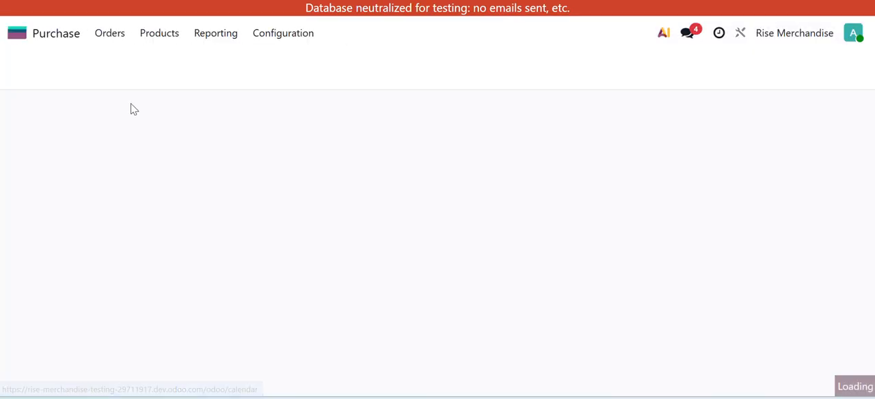
left_click(95, 34)
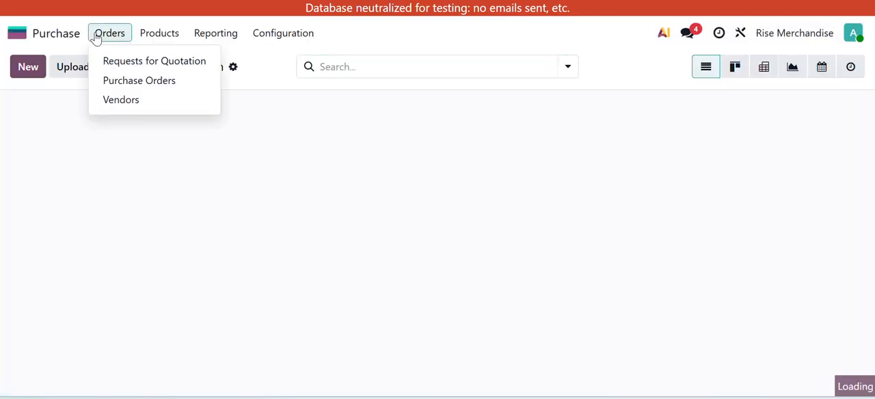
left_click(120, 101)
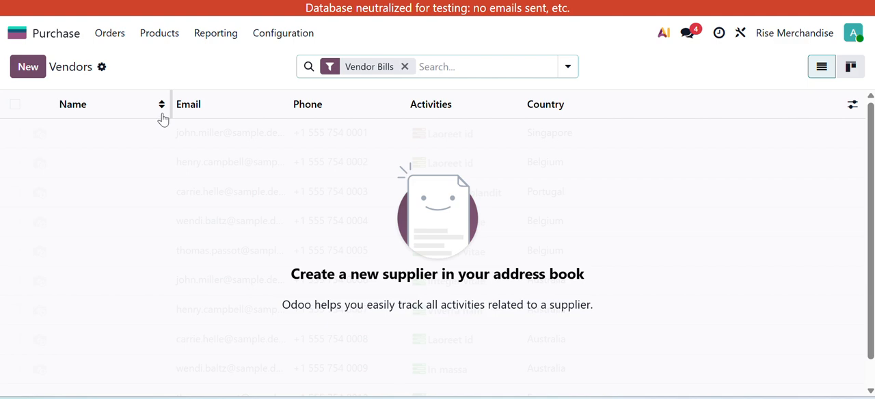
- Examine the sales and purchase settings on a blank vendor form, and discard the new record
left_click(35, 77)
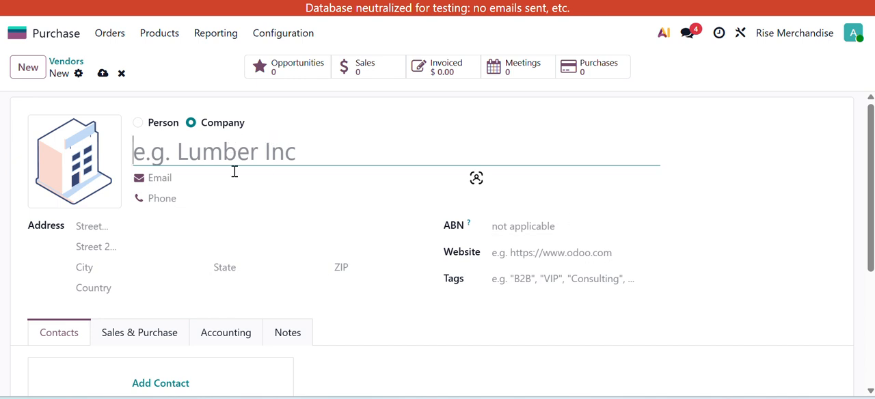
scroll(244, 237, "down", 3)
left_click(160, 205)
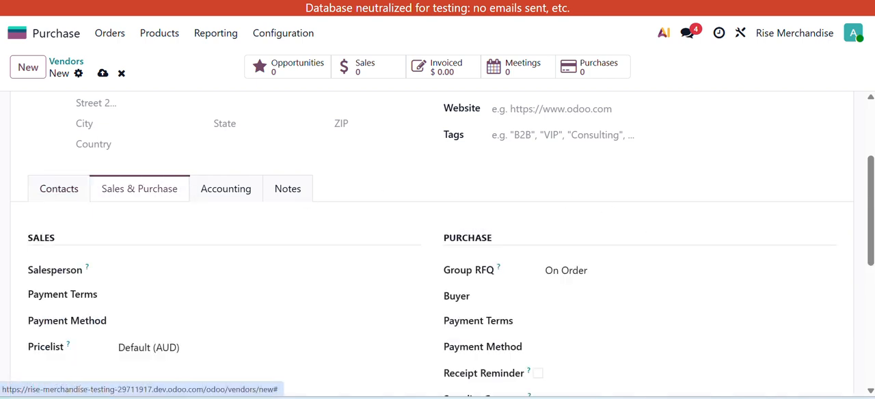
mouse_move(634, 398)
scroll(479, 306, "down", 1)
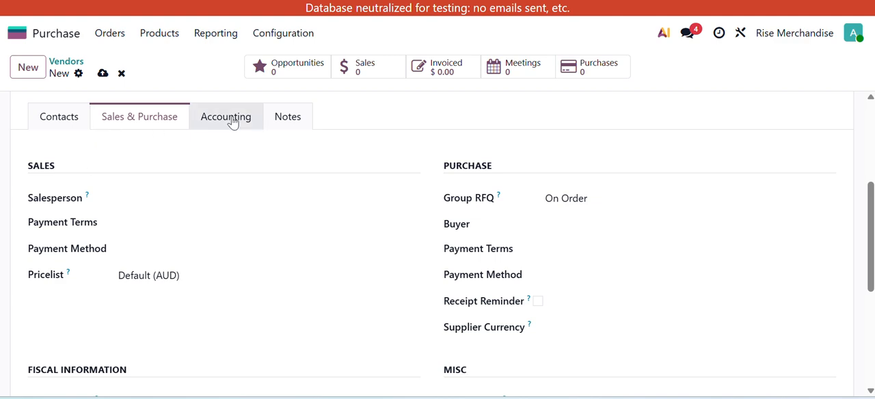
scroll(370, 268, "up", 3)
scroll(370, 268, "up", 1)
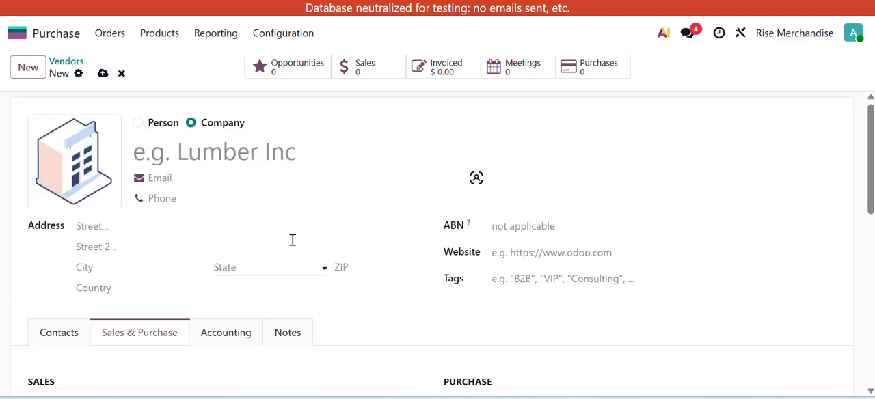
left_click(122, 73)
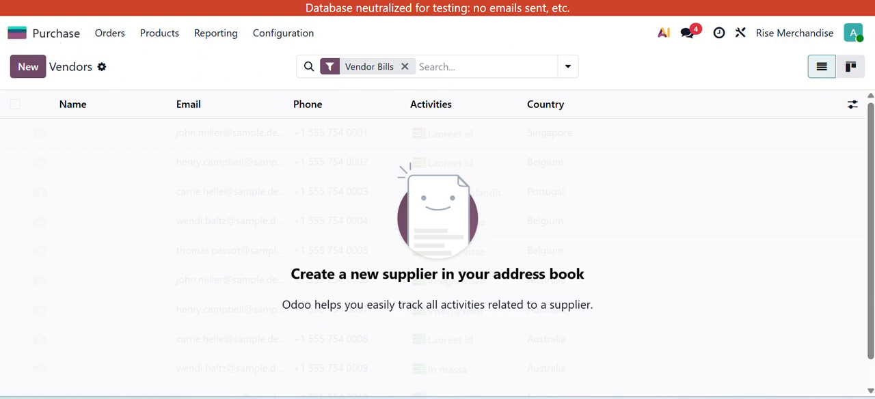
- View the full contact list in the Contacts app and return to the app overview
left_click(51, 35)
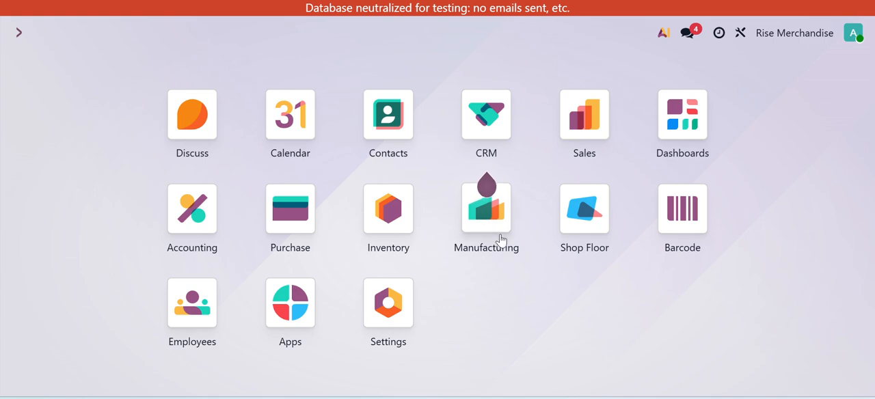
left_click(411, 145)
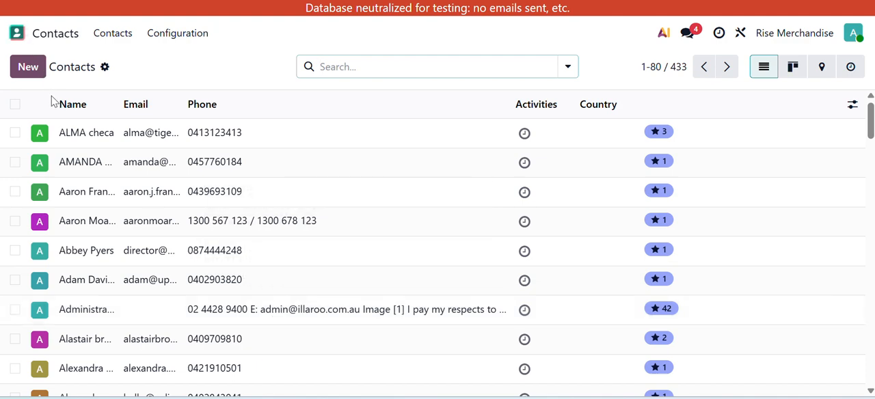
left_click(16, 33)
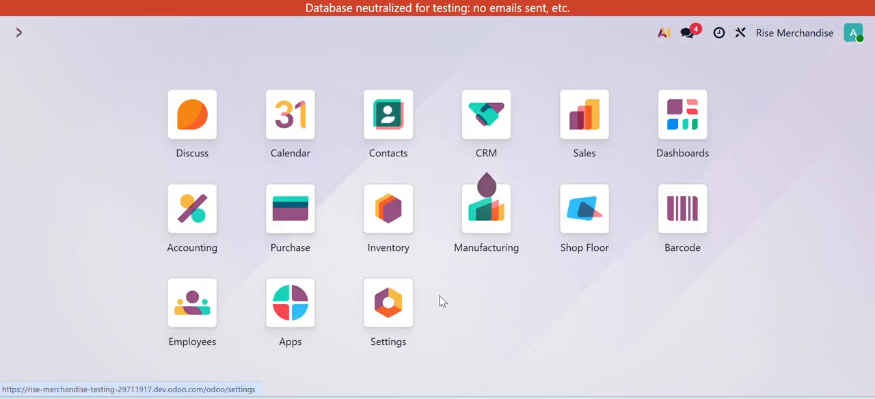